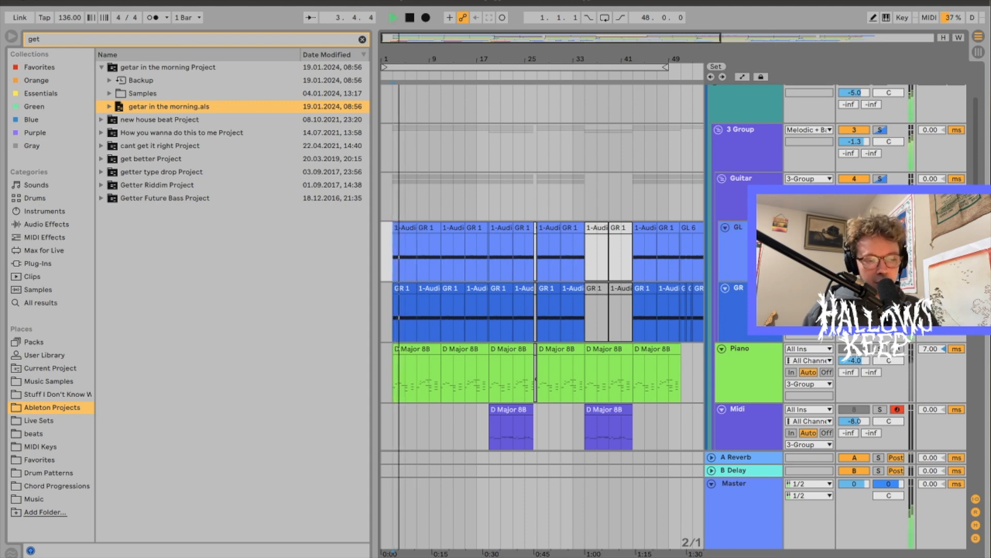
Step: Play back the soloed group briefly and bring up the Guitar group's effect chain, starting at the Glue Compressor
key("space")
key("space")
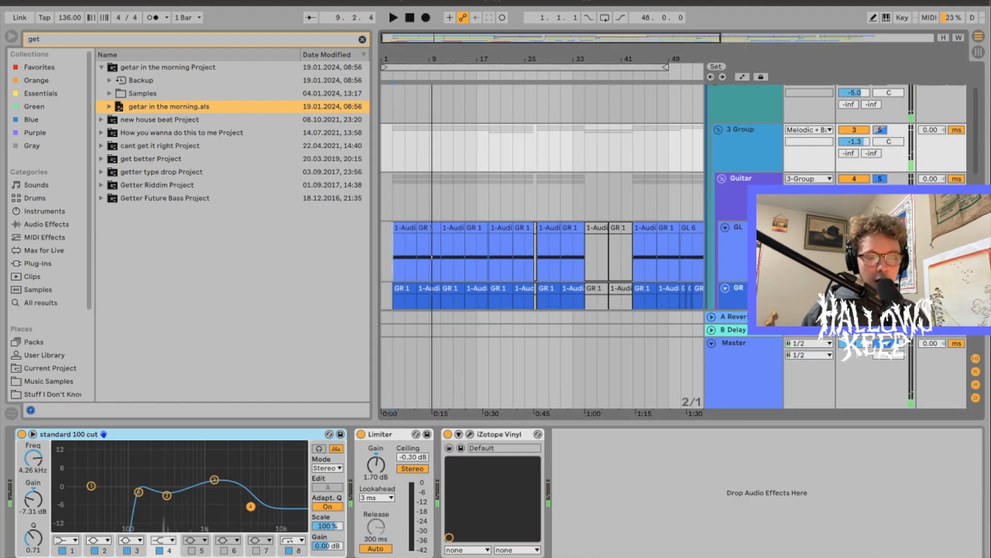
left_click(741, 195)
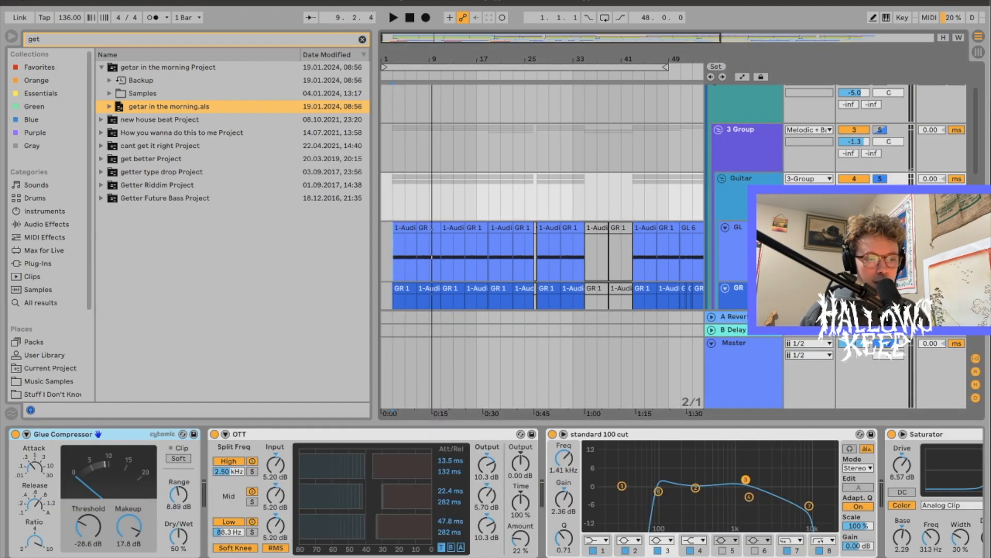
scroll(488, 510, "left", 1)
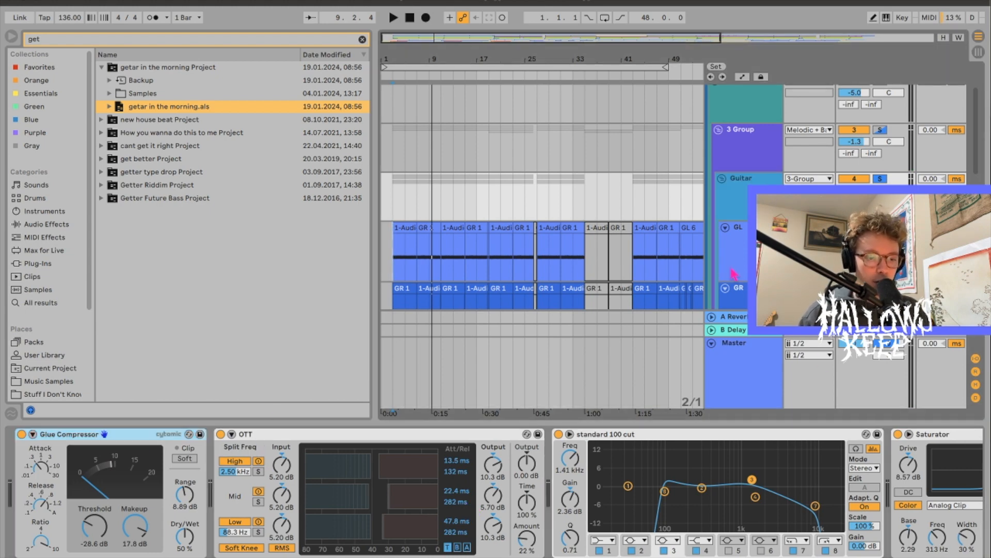
scroll(718, 279, "down", 2)
left_click(52, 437)
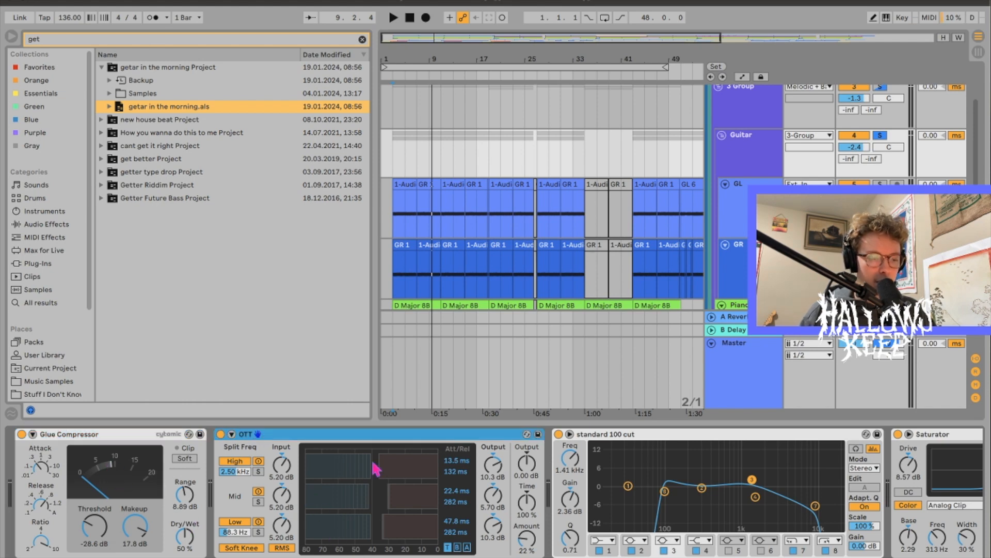
Step: Examine the OTT, standard 100 cut EQ and Saturator settings in the Guitar group's chain
scroll(377, 469, "right", 5)
left_click(445, 436)
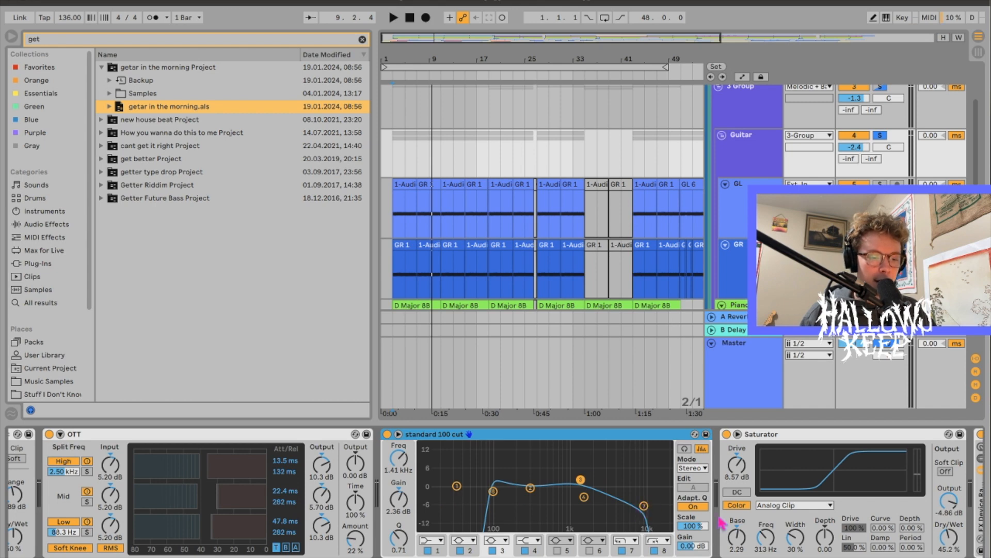
scroll(722, 522, "right", 6)
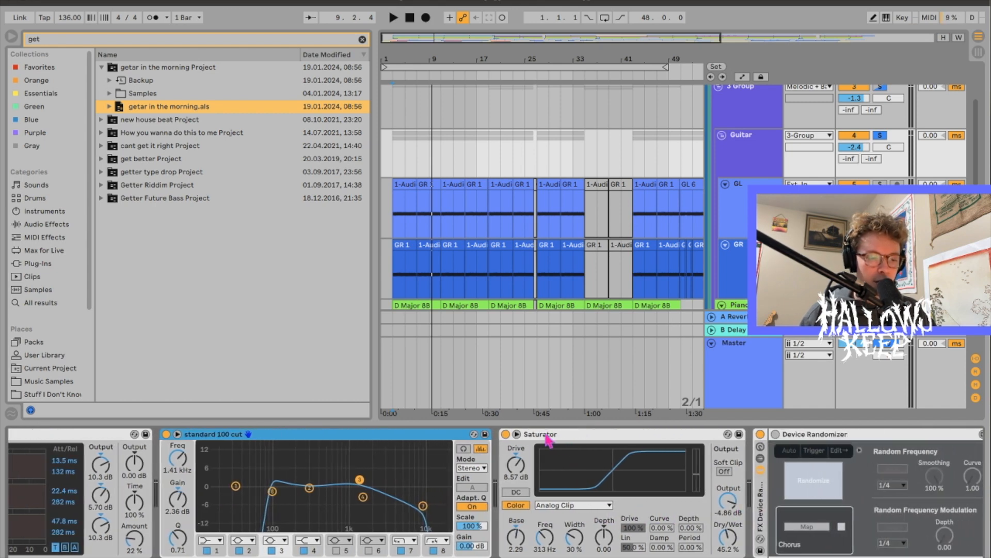
left_click(546, 437)
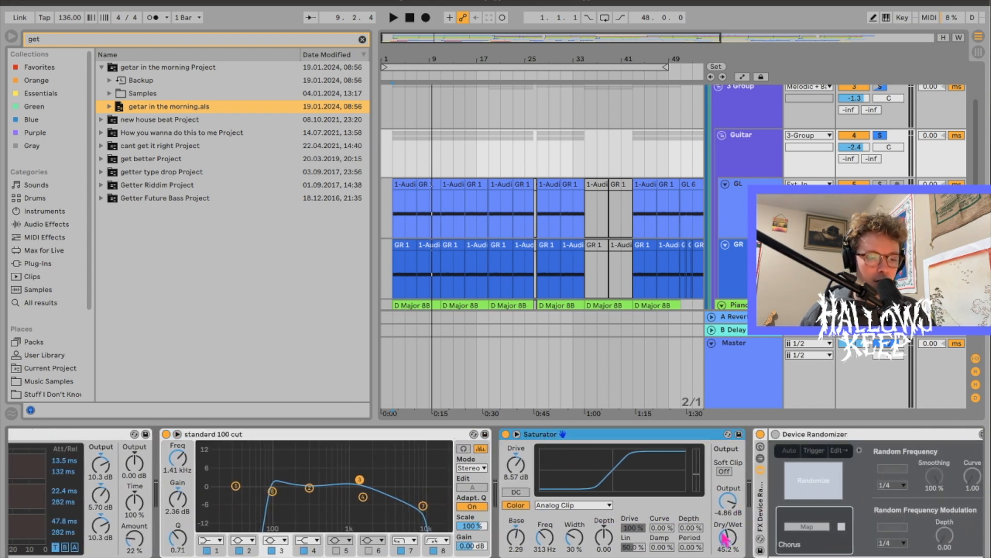
scroll(726, 540, "right", 15)
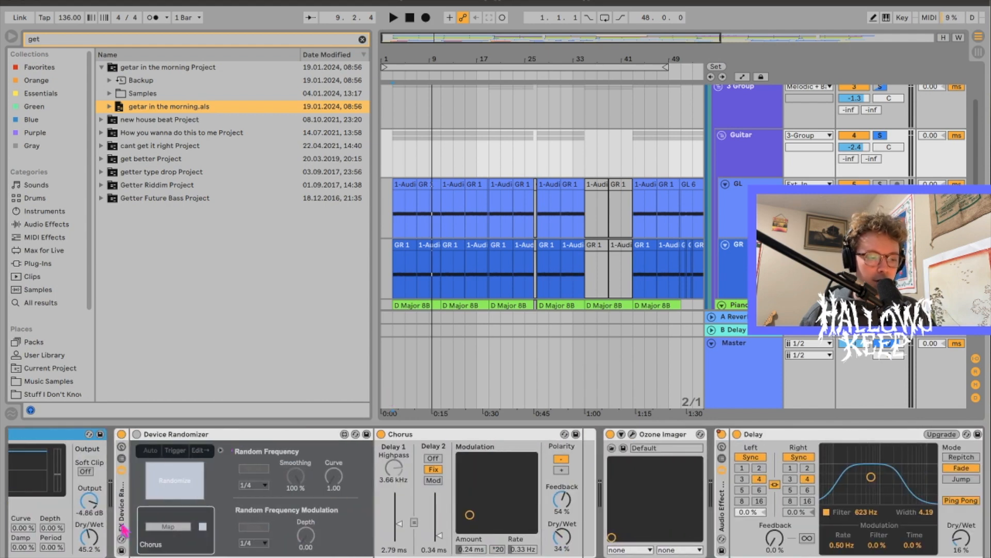
Step: Switch on the Device Randomizer mapped to the Guitar group's Chorus and switch it back off
left_click(123, 528)
left_click(411, 436)
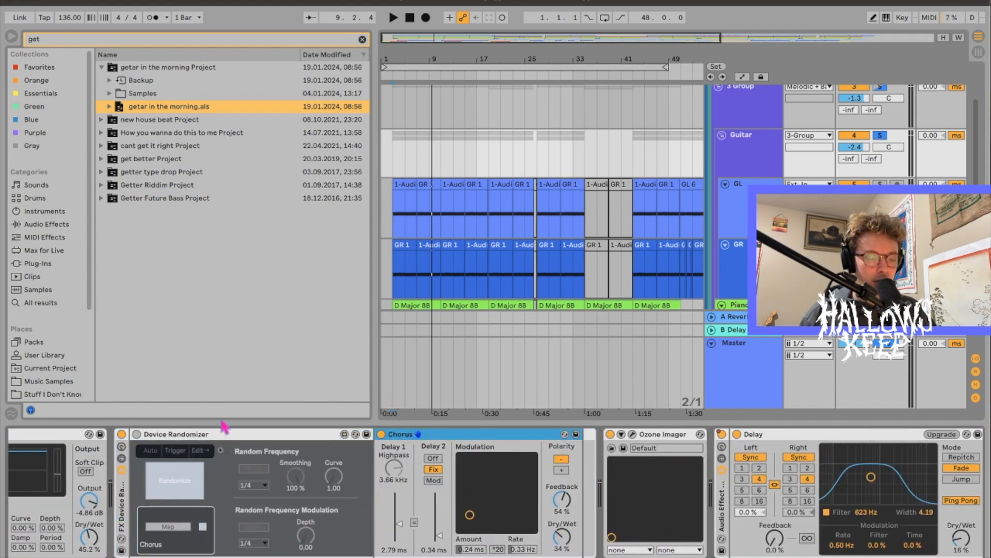
left_click(165, 438)
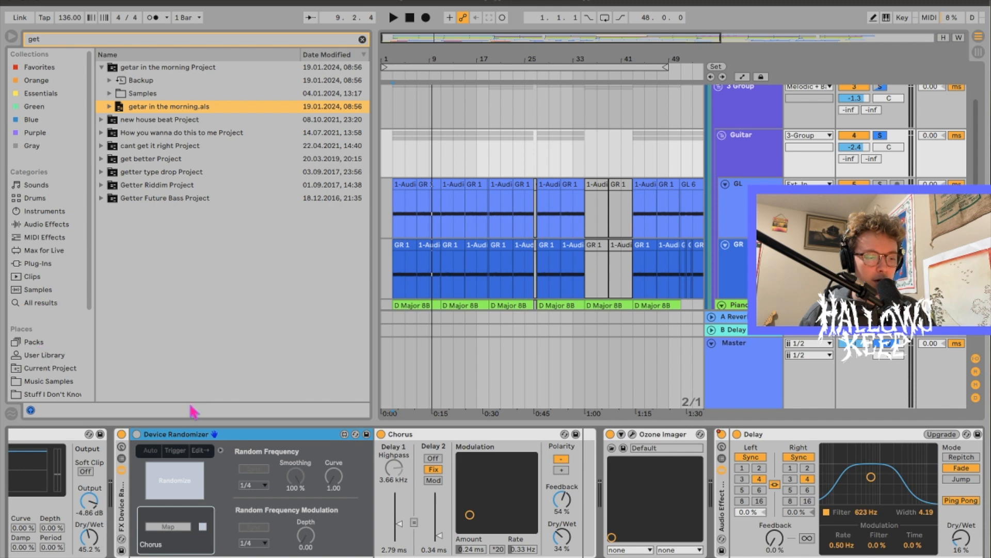
left_click(137, 434)
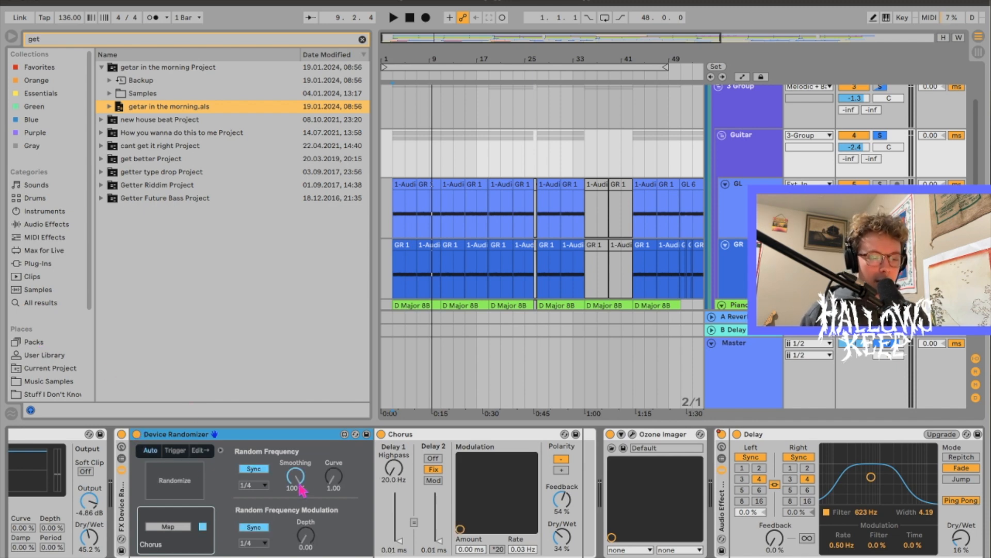
left_click(138, 434)
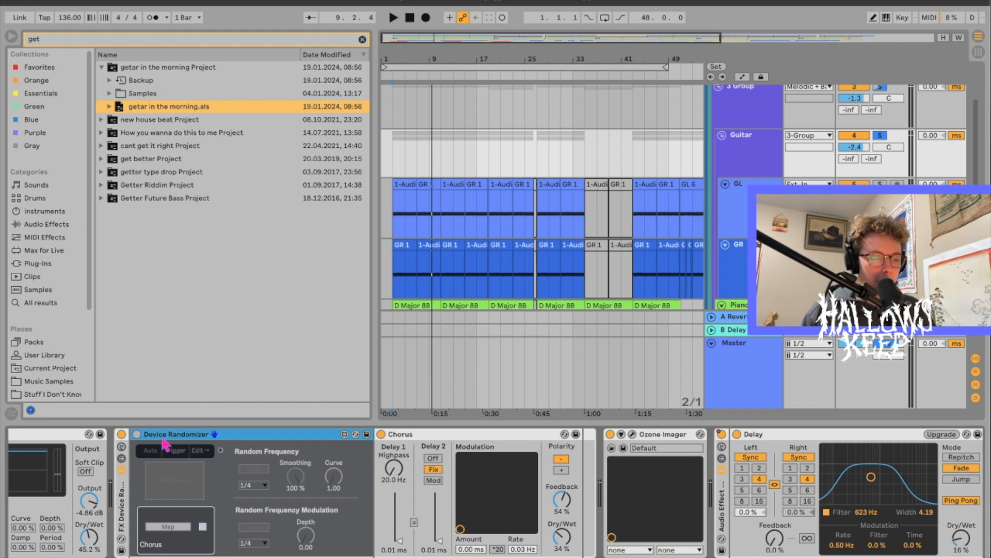
Step: View the guitars' stereo spread in the Guitar group's Ozone Imager during playback, and close the plug-in window
scroll(464, 454, "right", 5)
left_click(462, 439)
left_click(415, 434)
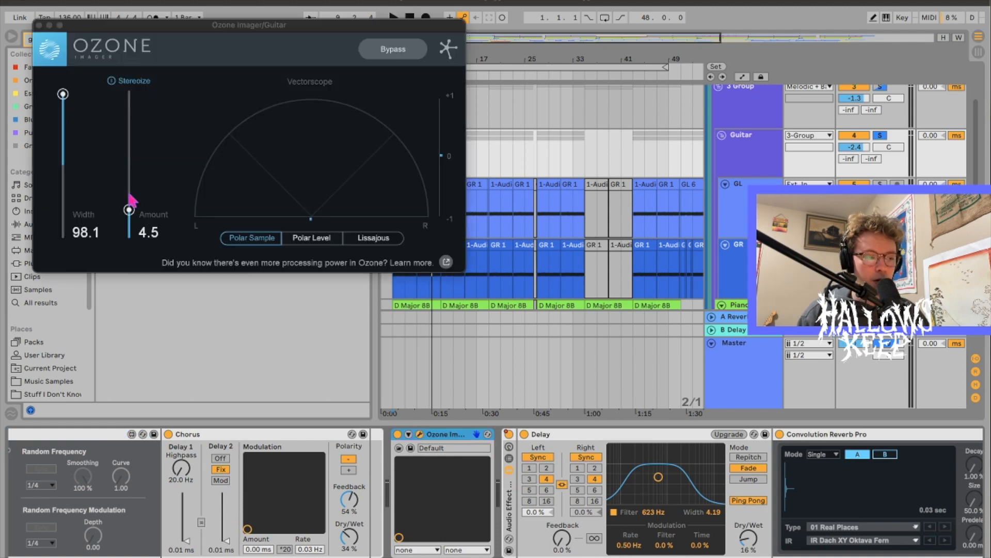
key("space")
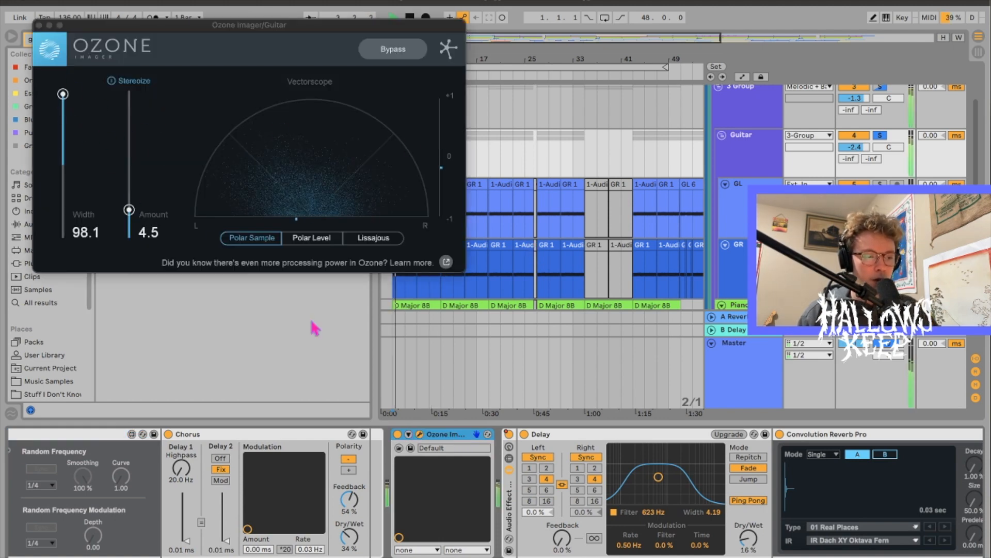
key("space")
left_click(41, 25)
Step: Examine the Convolution Reverb Pro, Utility, Delay and Auto Filter at the end of the Guitar group's chain
scroll(707, 468, "right", 10)
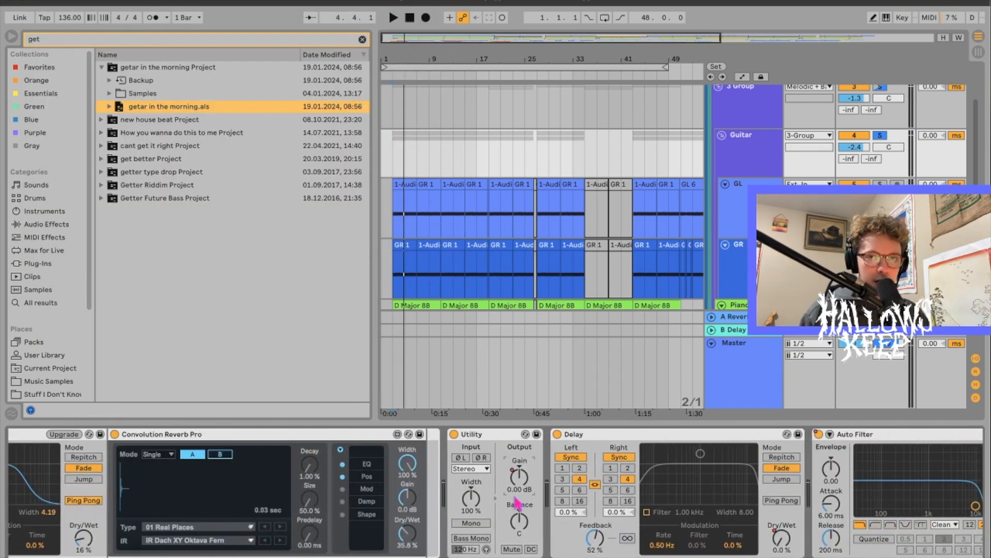
scroll(573, 523, "right", 5)
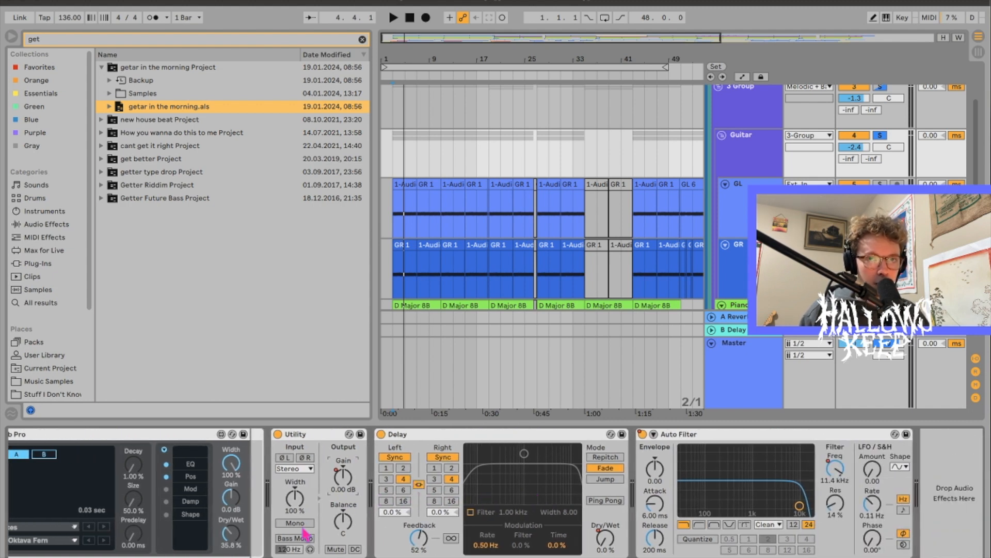
scroll(598, 543, "right", 1)
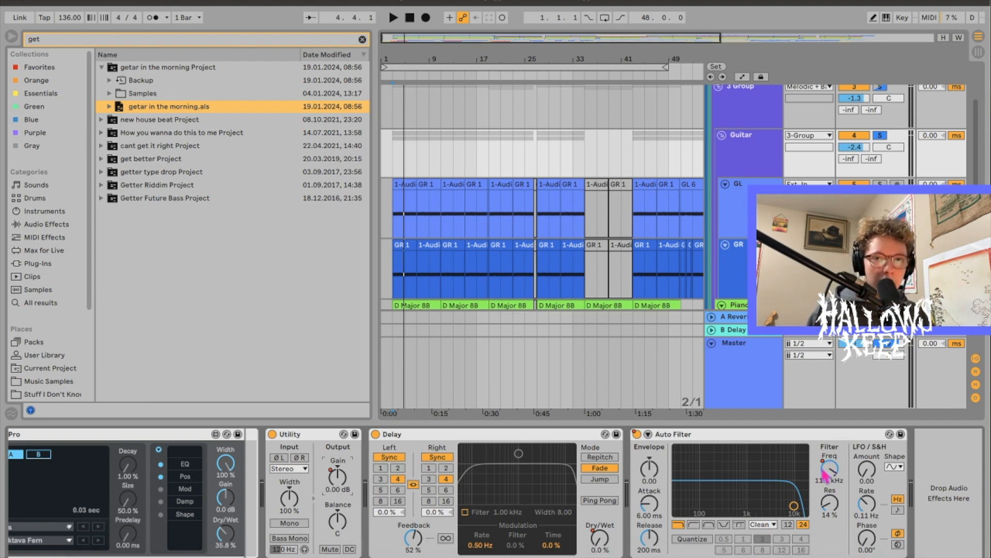
Step: Turn on automation display and show the Guitar group's automated parameters in separate lanes
key("a")
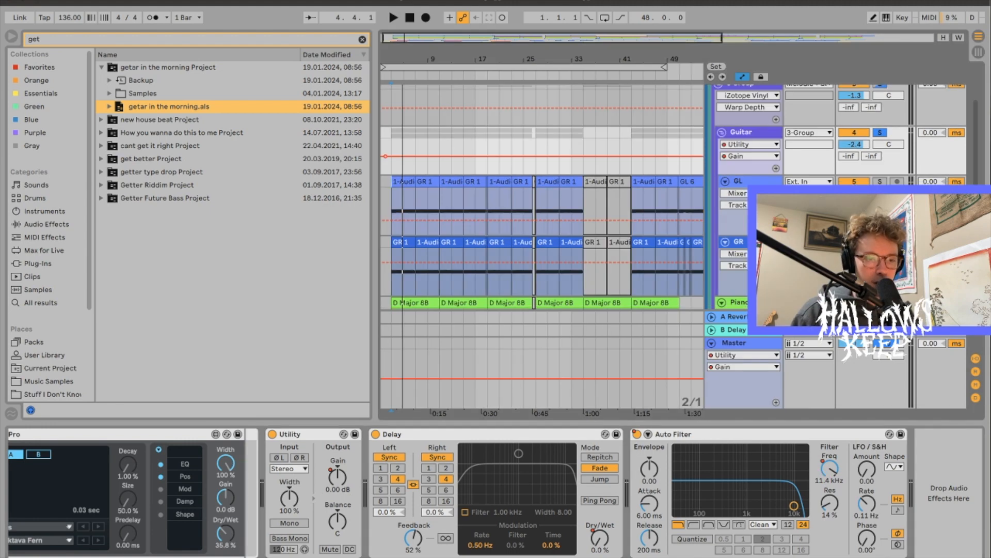
right_click(738, 177)
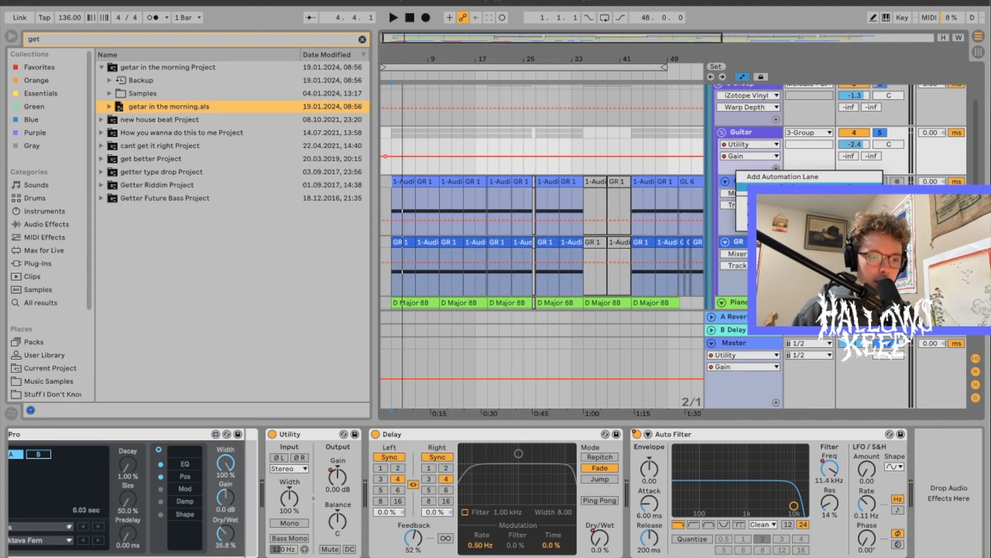
left_click(775, 188)
scroll(403, 163, "down", 2)
scroll(409, 170, "right", 10)
scroll(509, 192, "left", 6)
scroll(508, 192, "up", 2)
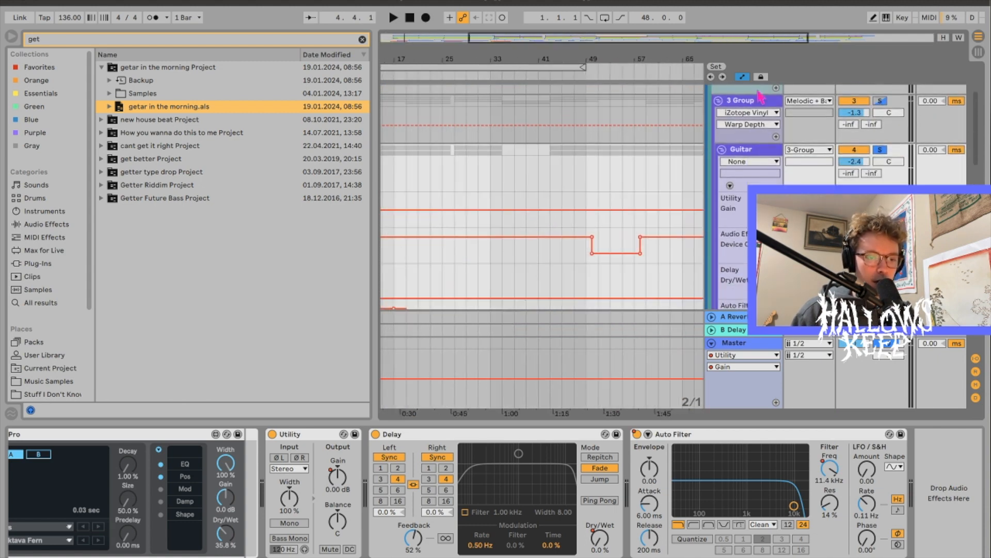
Step: Open iZotope Vinyl on the 3 Group track to examine its settings, and close its window
left_click(759, 105)
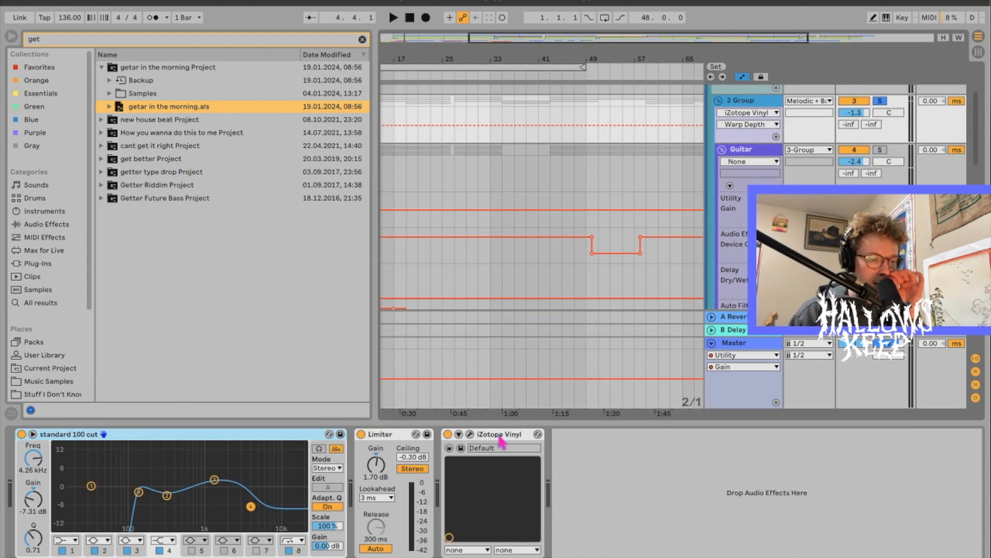
left_click(470, 434)
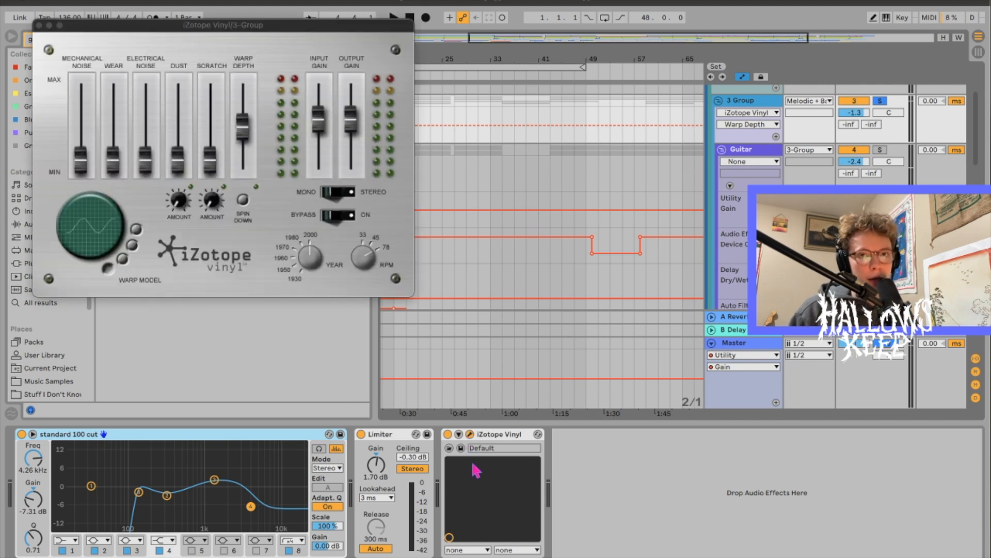
left_click(39, 26)
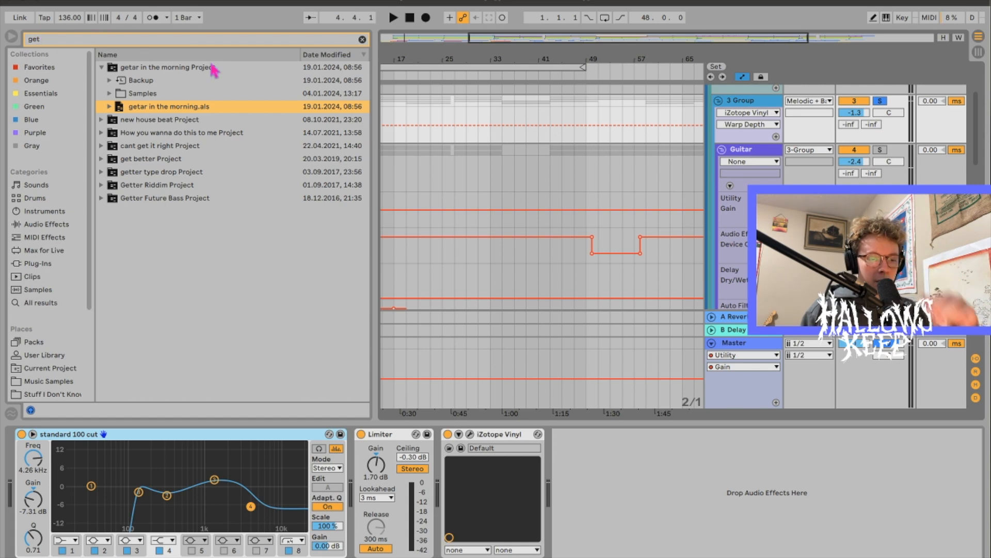
Step: Bring up the Piano track's device chain and listen to its D Major clips
scroll(542, 206, "down", 5)
left_click(719, 214)
key("Escape")
scroll(542, 196, "down", 1)
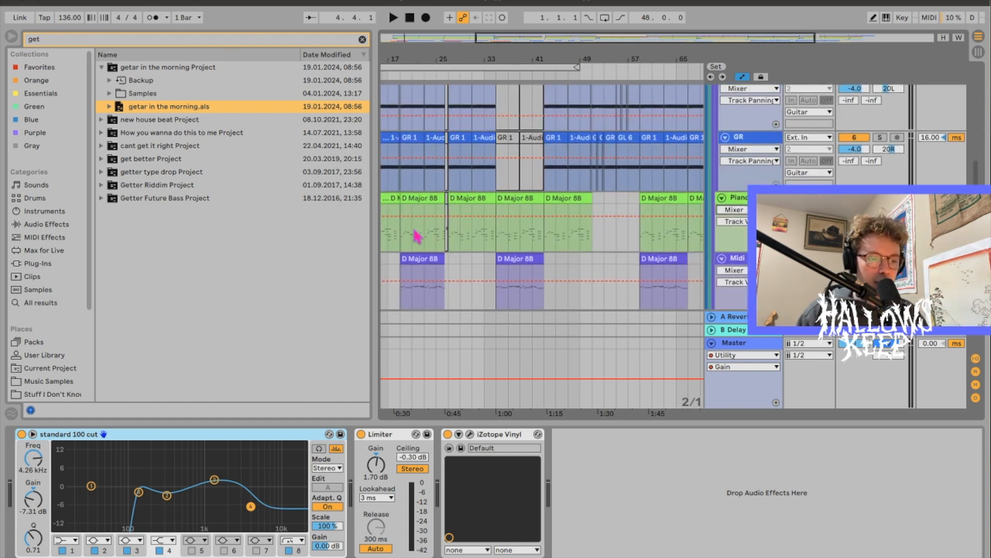
left_click(389, 232)
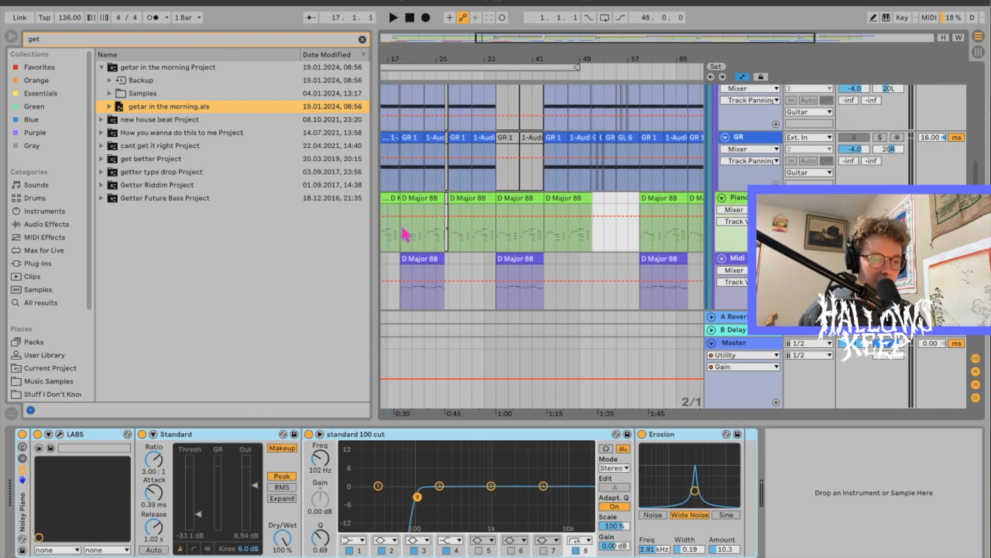
double_click(434, 199)
key("space")
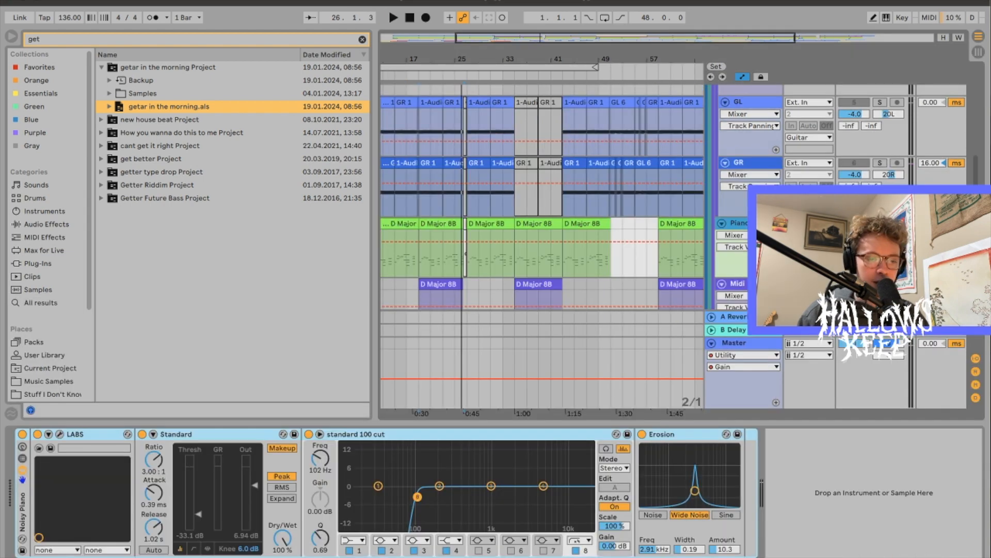
Step: Examine the LABS instrument, the Standard compressor and the Erosion effect on the Piano track
left_click(77, 439)
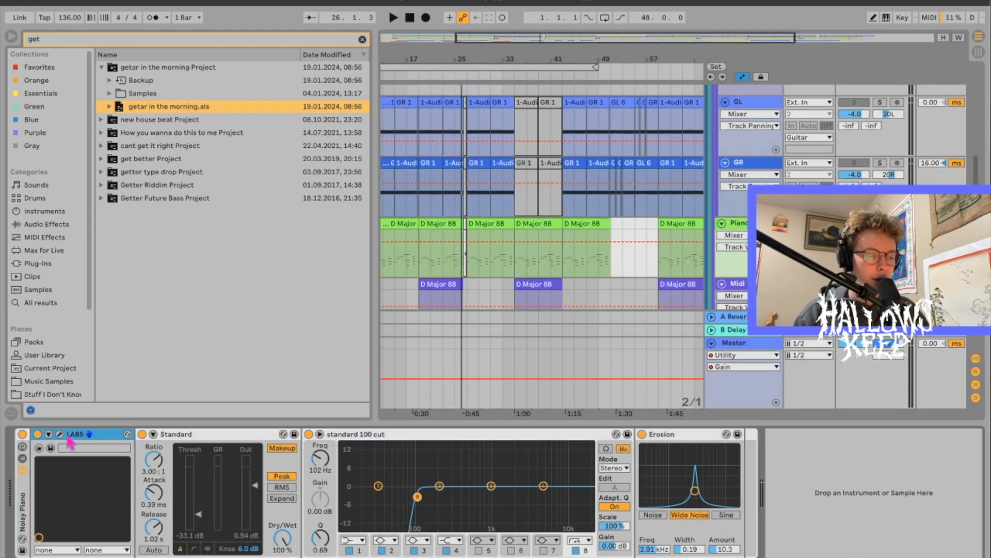
left_click(177, 437)
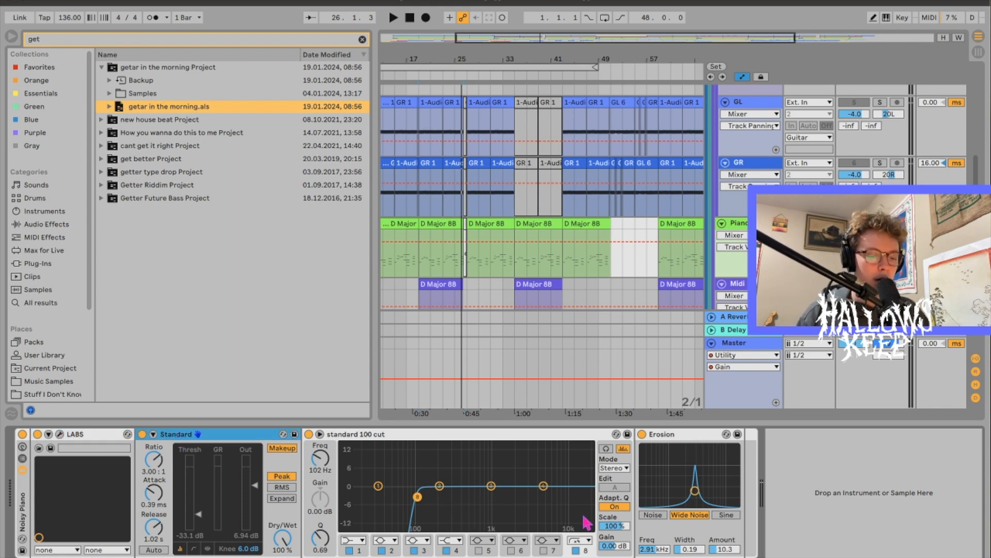
left_click(669, 437)
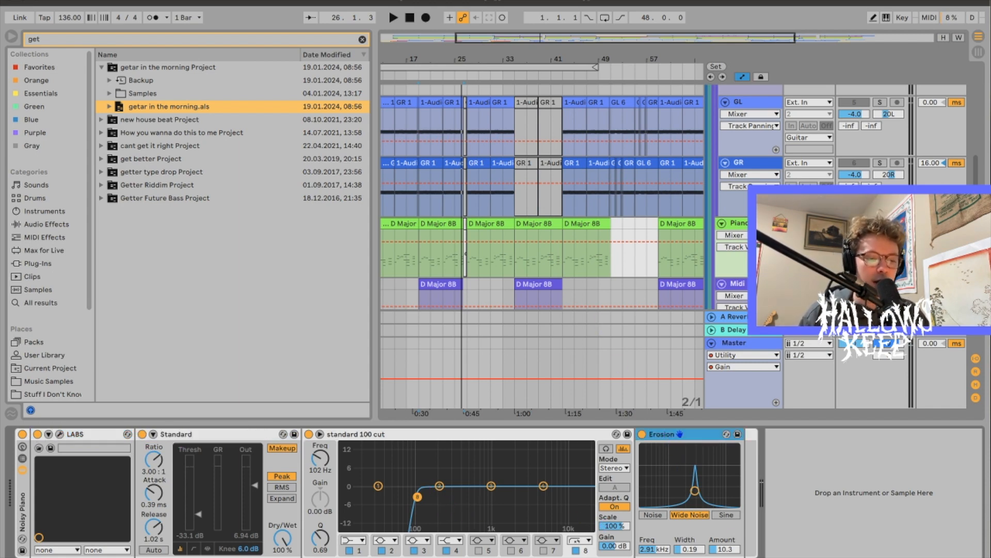
Step: Play the piano part from bar 19 and compare its sound with Erosion bypassed and re-enabled
left_click(420, 272)
key("space")
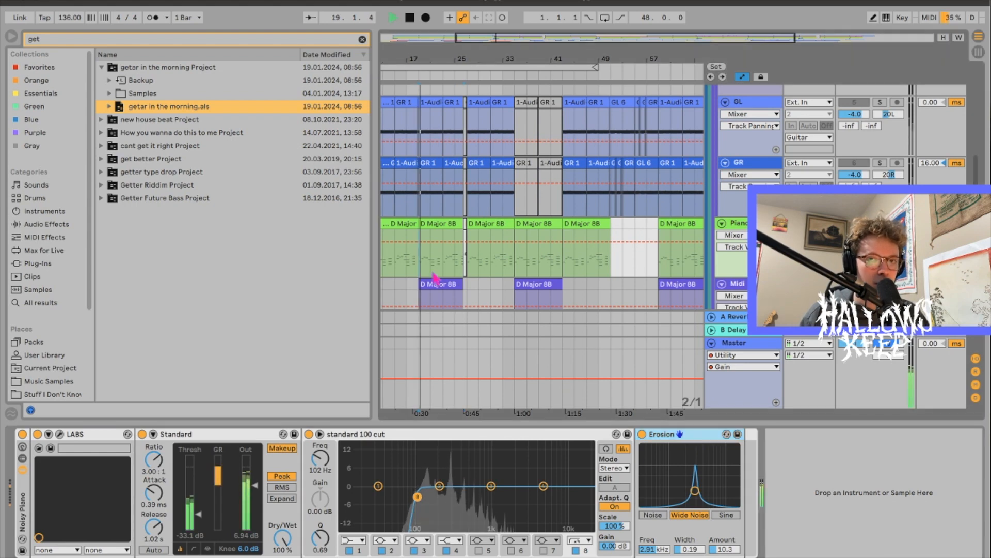
left_click(642, 434)
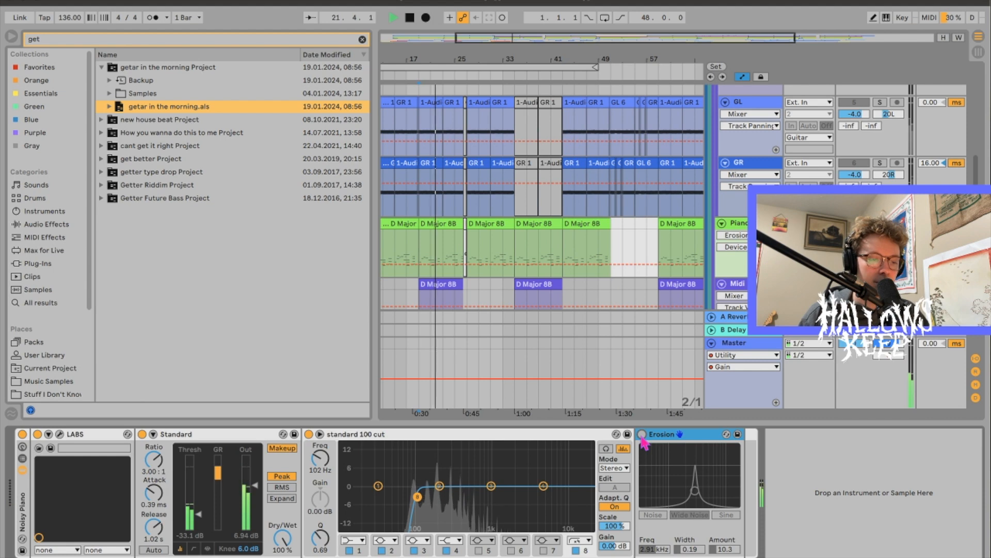
left_click(642, 435)
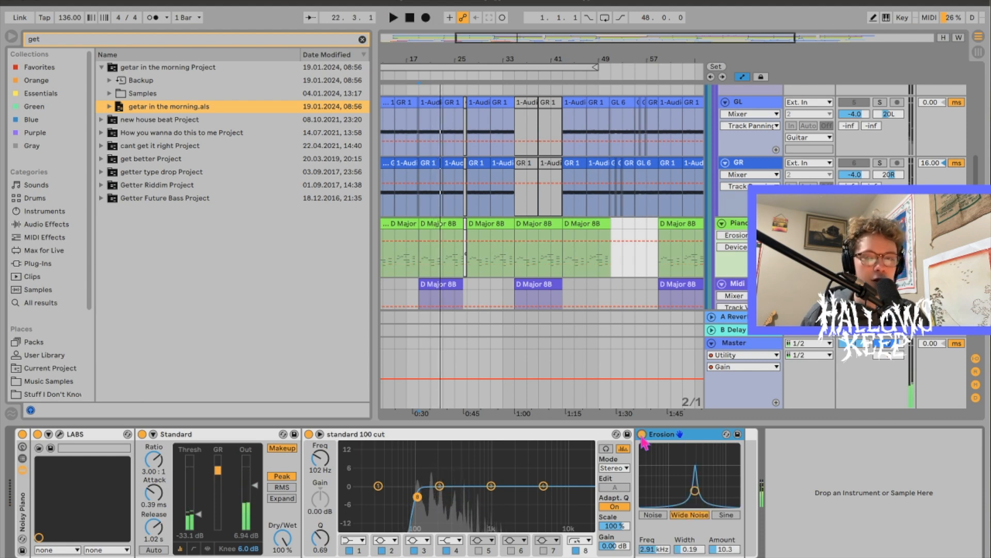
Step: Solo the Midi track and play its D Major clip from bar 19
scroll(643, 243, "down", 2)
key("space")
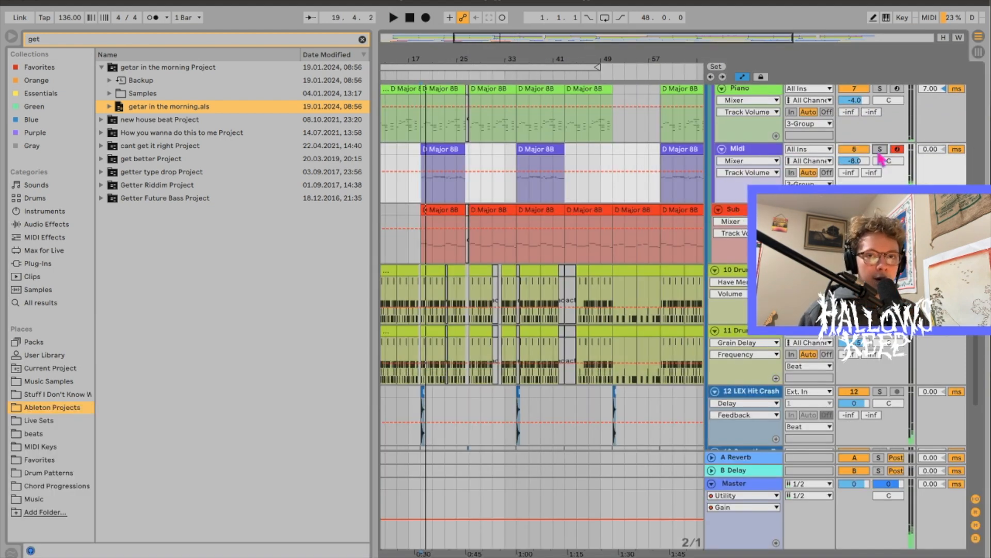
left_click(880, 150)
key("space")
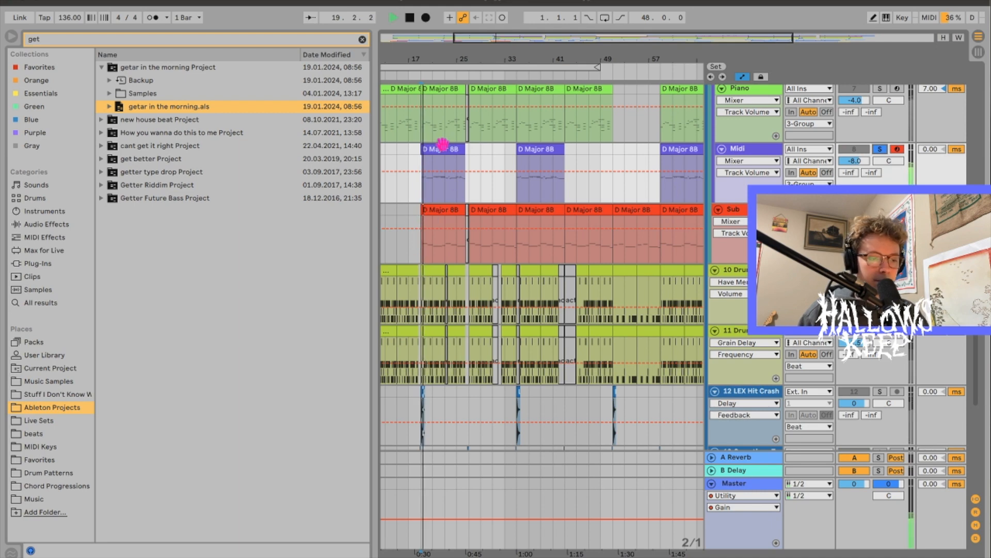
scroll(585, 302, "up", 2)
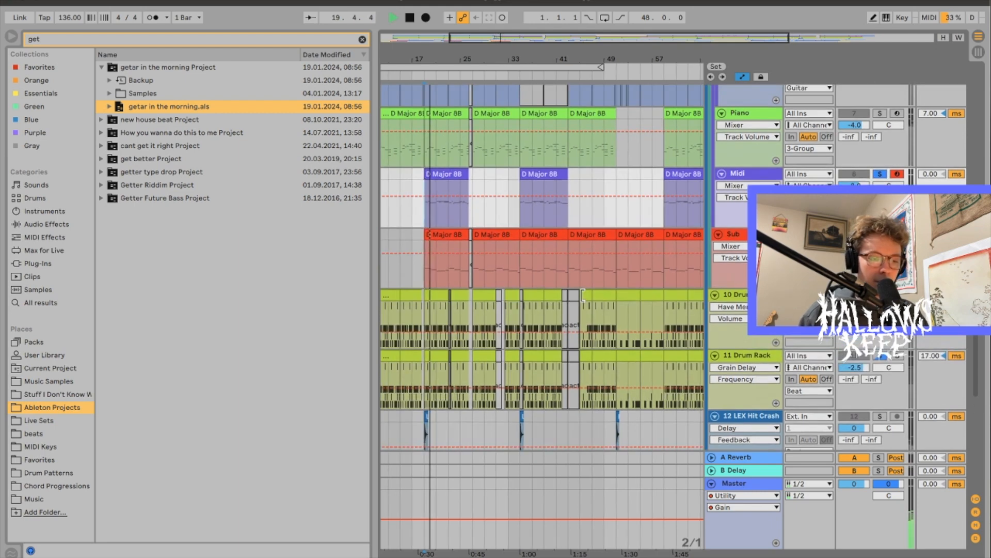
Step: Open the first D Major clip on the Midi track and look over its notes
double_click(448, 174)
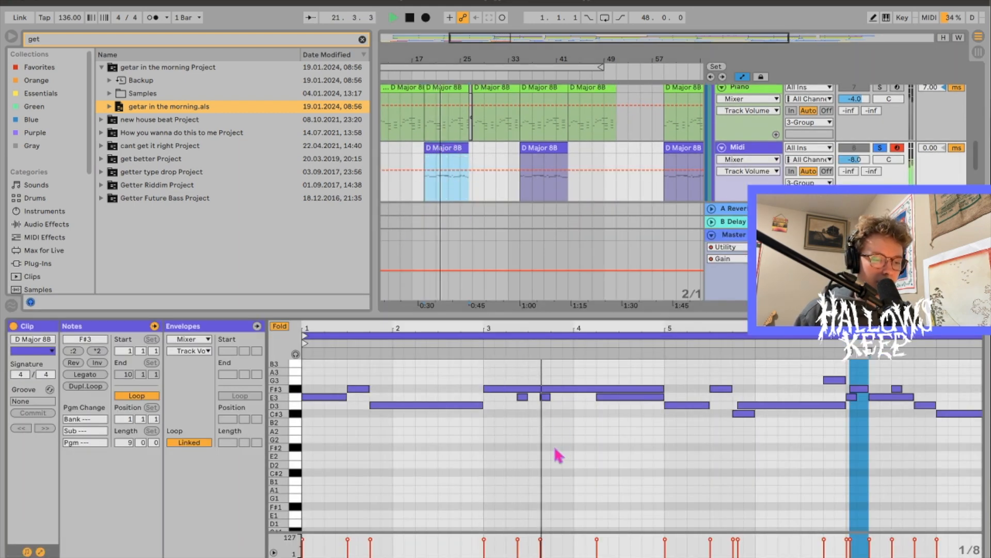
scroll(560, 454, "up", 2)
scroll(559, 454, "up", 1)
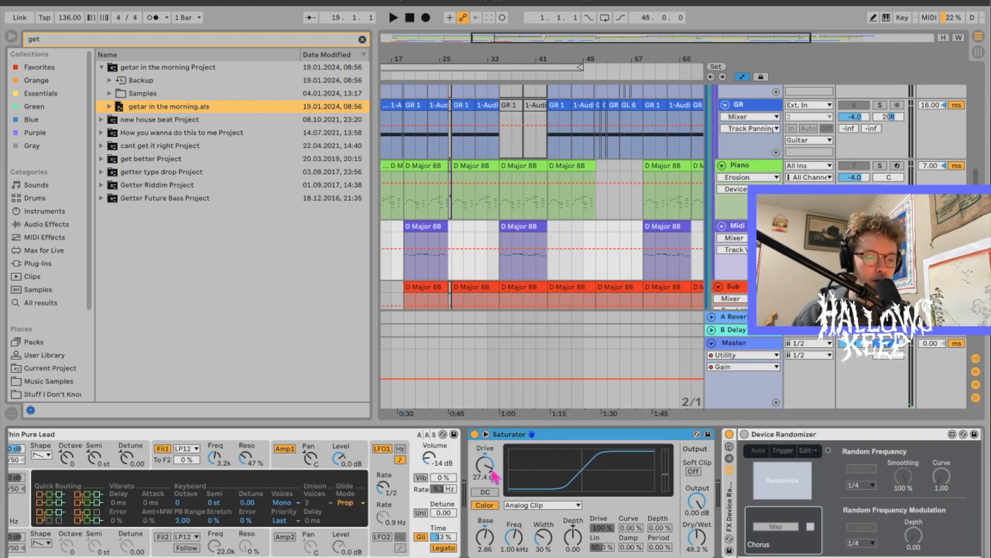
Step: Examine the Midi track's effects from the Saturator's Dry/Wet amount through Chorus and EQ to Convolution Reverb Pro
left_click(696, 544)
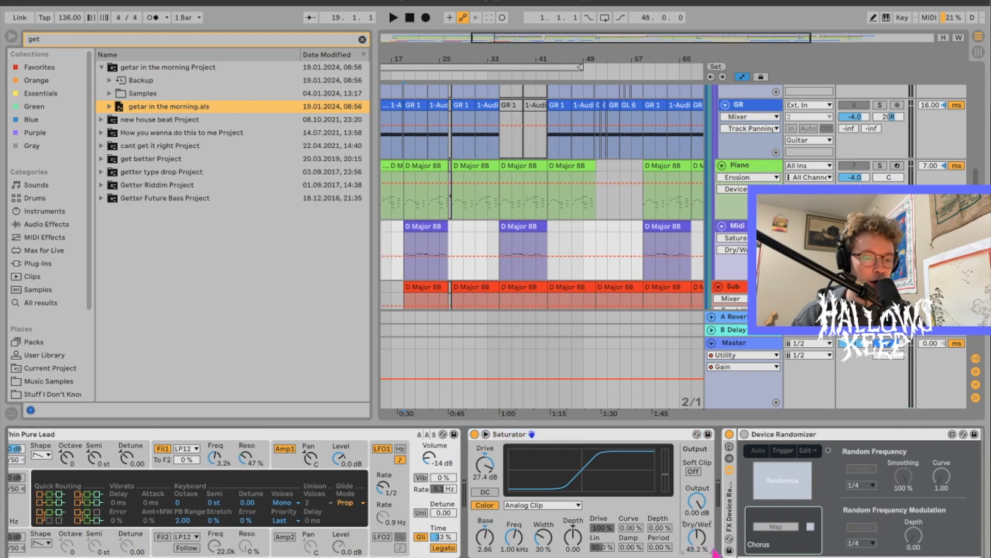
scroll(568, 495, "right", 10)
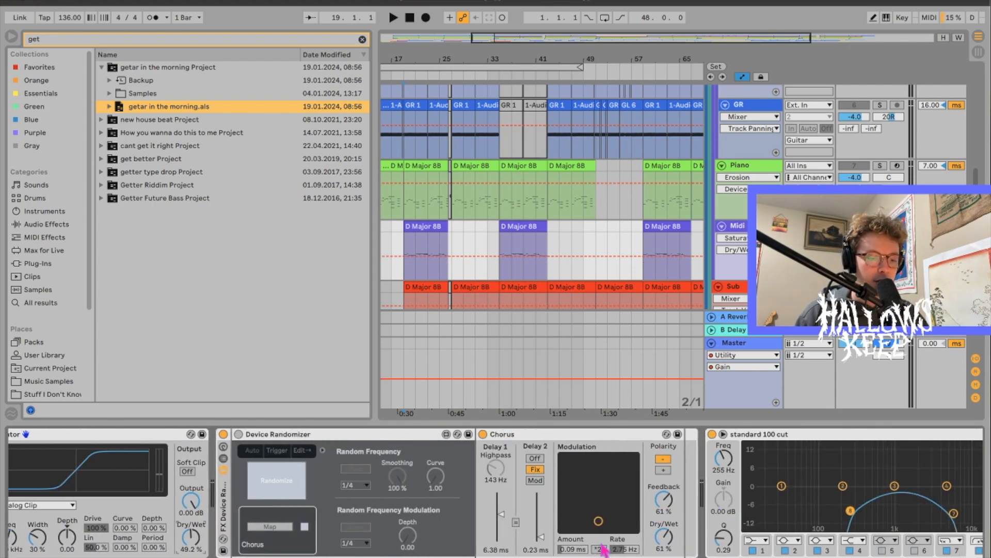
scroll(666, 526, "right", 5)
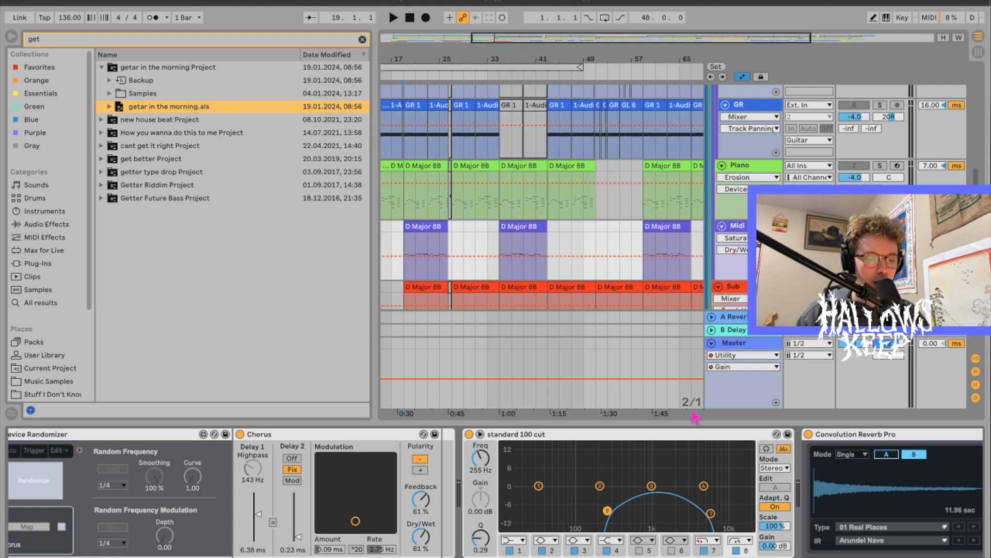
scroll(595, 527, "right", 6)
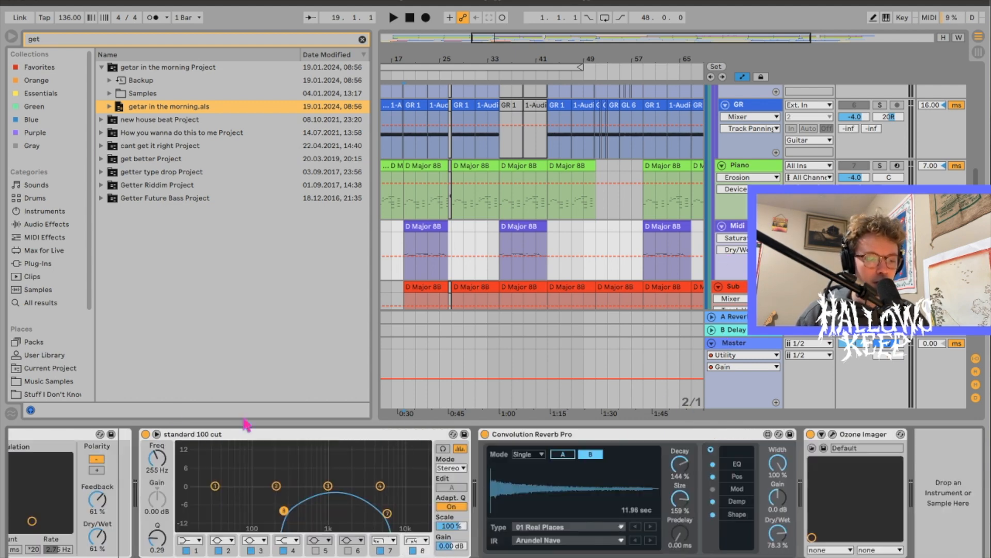
Step: Play the Midi part from bar 19 and compare its sound with the "standard 100 cut" EQ bypassed and re-enabled
left_click(146, 435)
key("space")
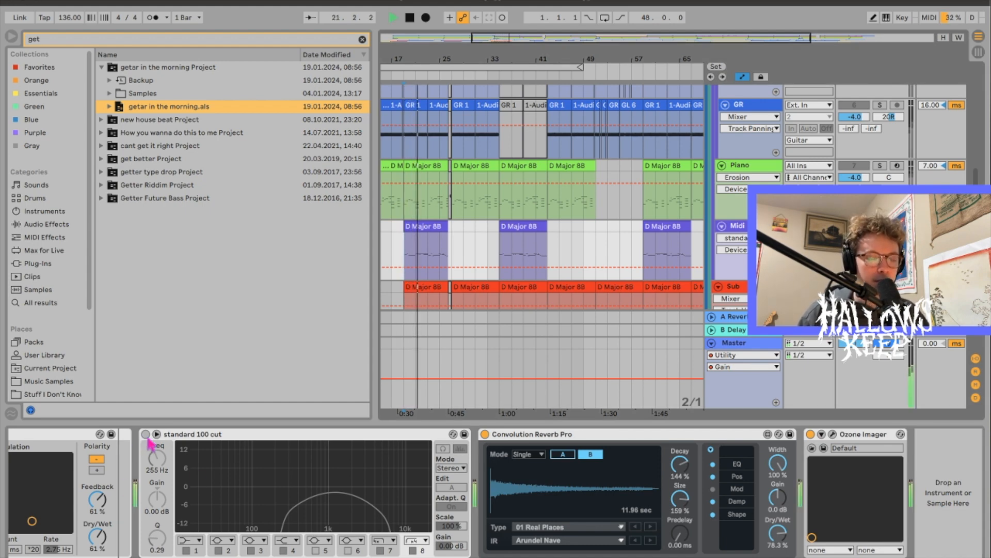
key("space")
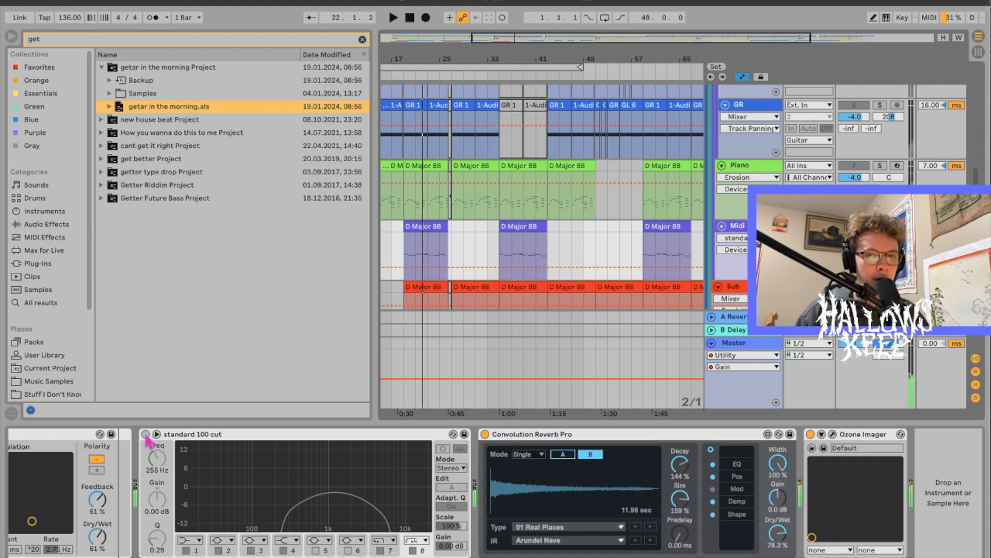
left_click(146, 435)
key("space")
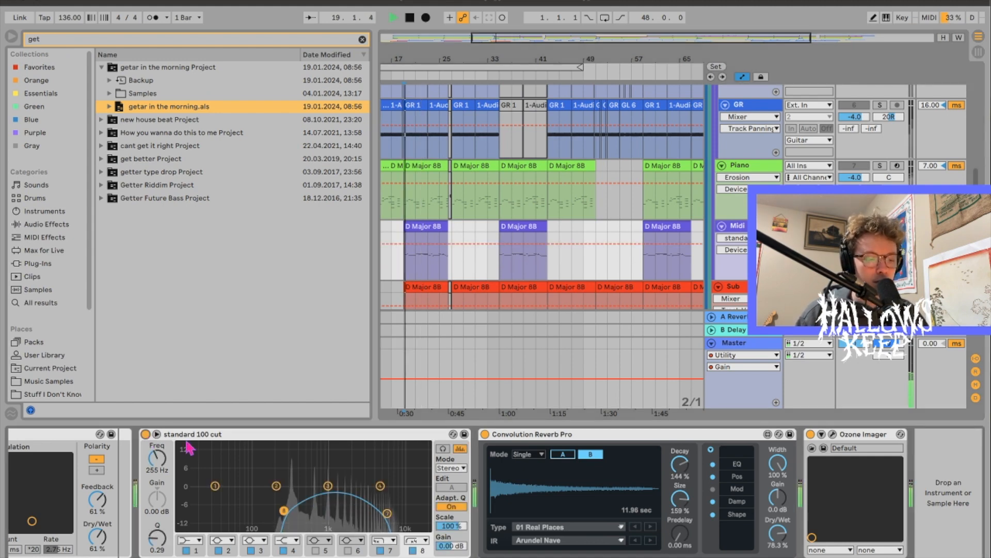
left_click(190, 448)
key("space")
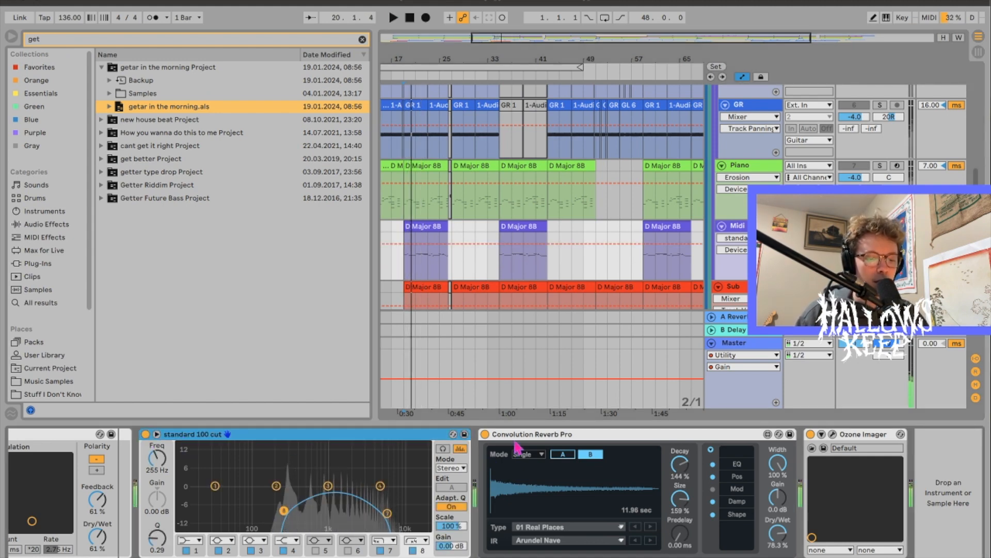
Step: Examine Convolution Reverb Pro, check the stereo width in the Ozone Imager window on the Midi track, and close that window
left_click(508, 493)
left_click(833, 435)
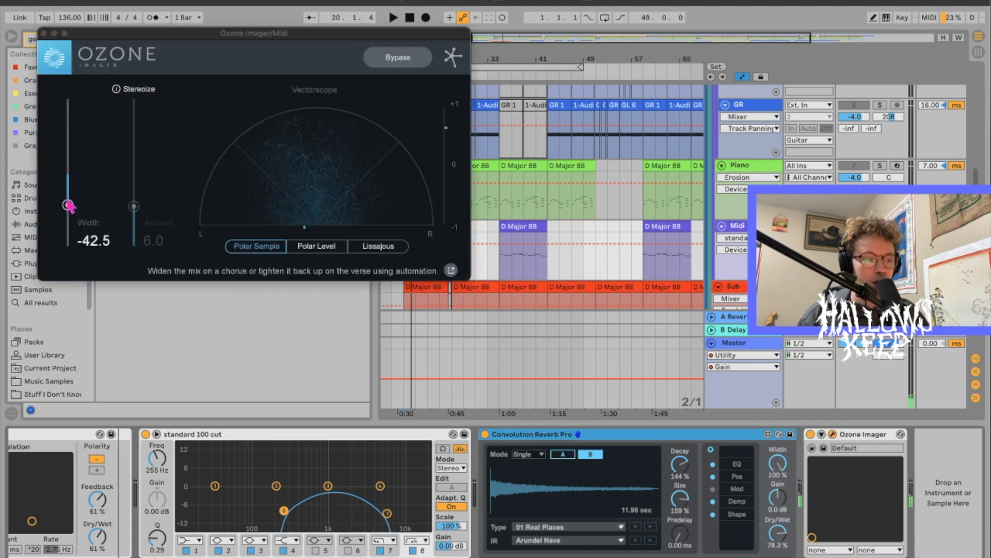
left_click(44, 33)
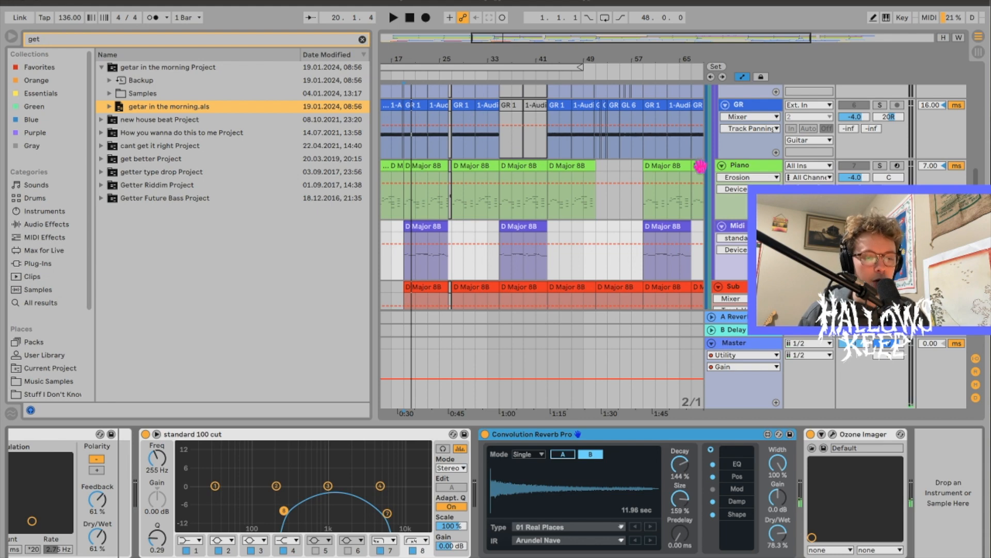
Step: Hide the Midi track's clip details and play the Sub track from bar 19
left_click(747, 172)
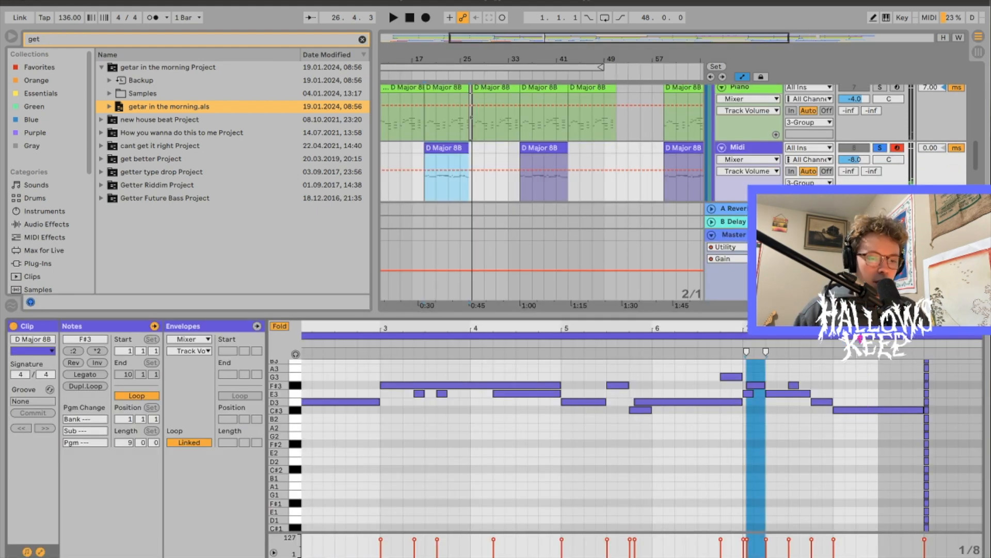
key("alt+super+l")
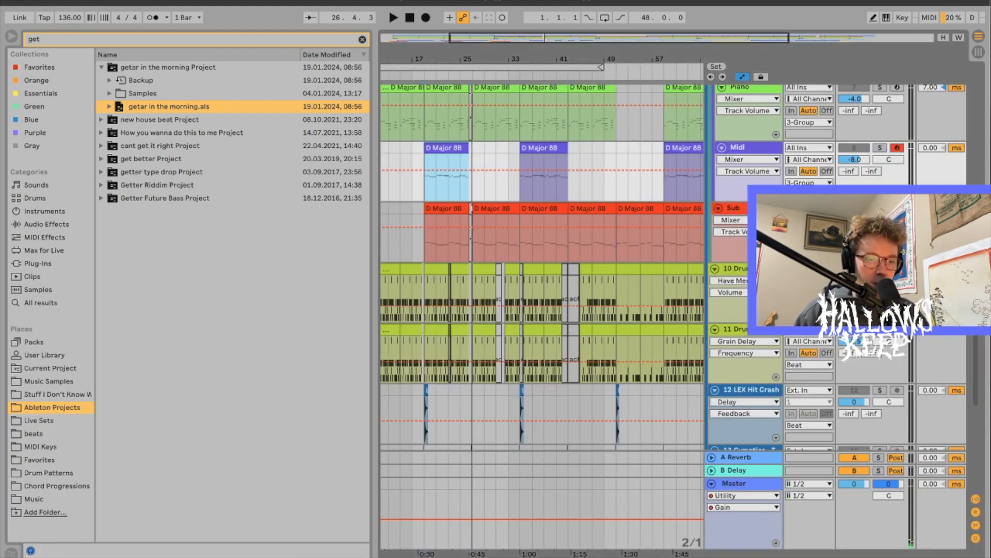
left_click(420, 256)
key("space")
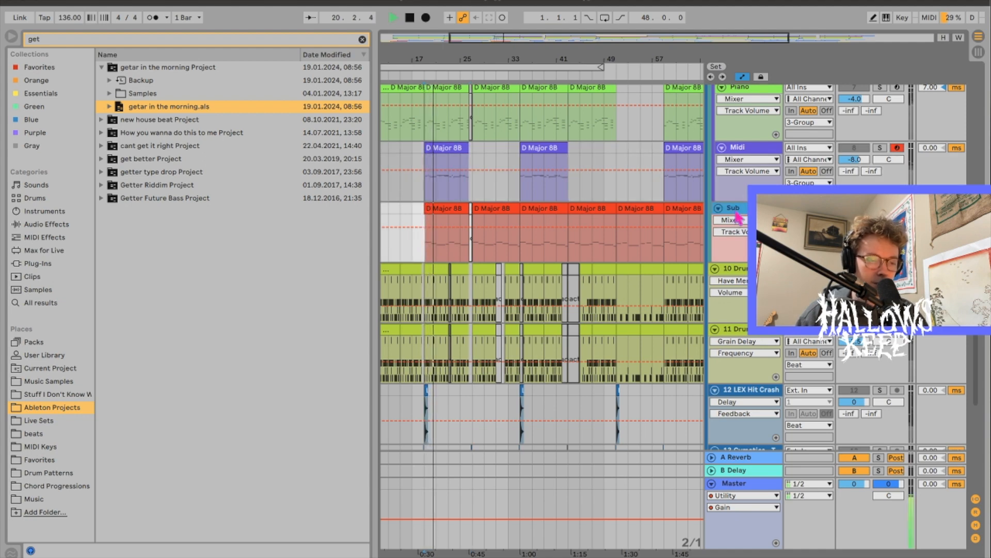
Step: Select the first Sub clip and bring up its Boom Sub Bass and Saturator devices while it plays
double_click(435, 208)
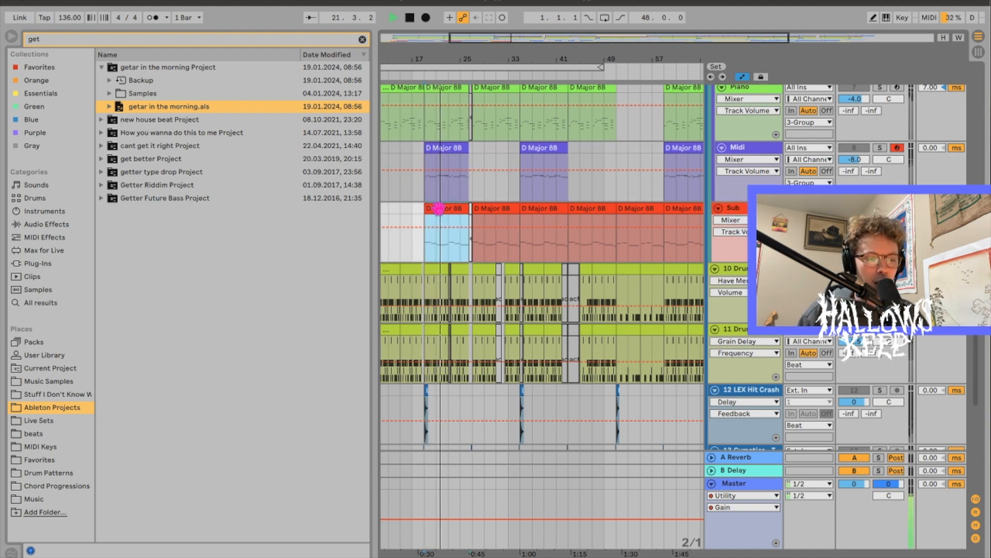
key("shift+Tab")
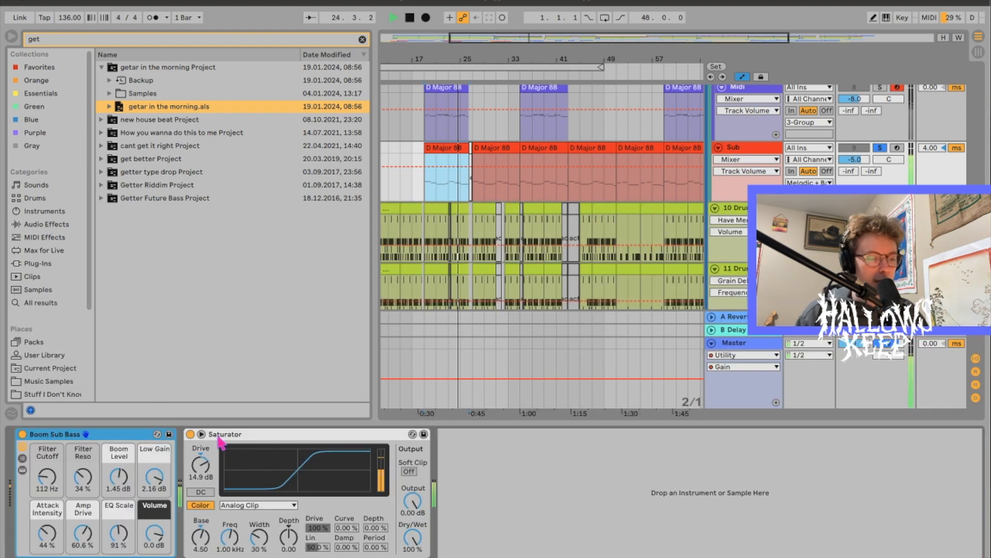
key("space")
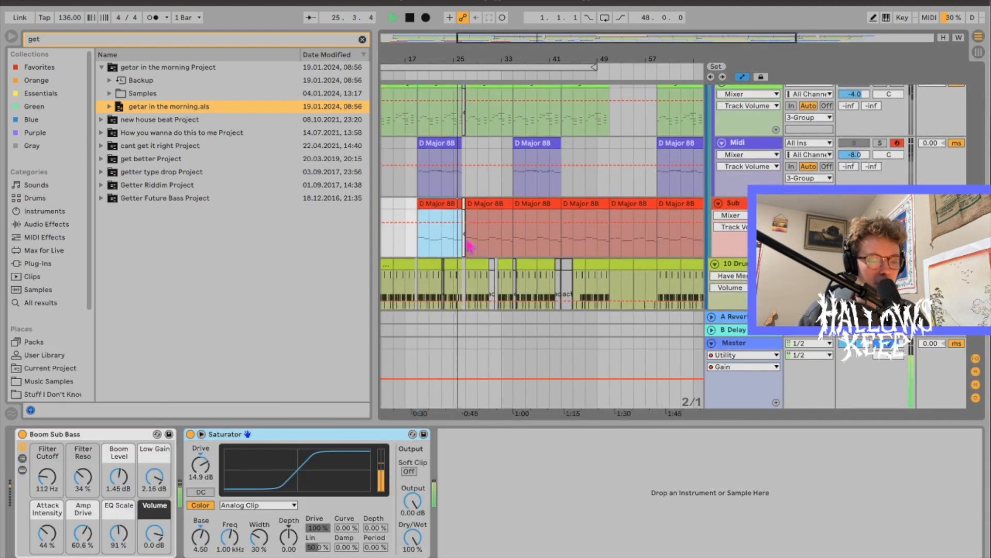
Step: Solo the 10 Drum Rack track and inspect the MaxV HiHat pad in its drum rack
scroll(469, 246, "down", 3)
left_click(744, 186)
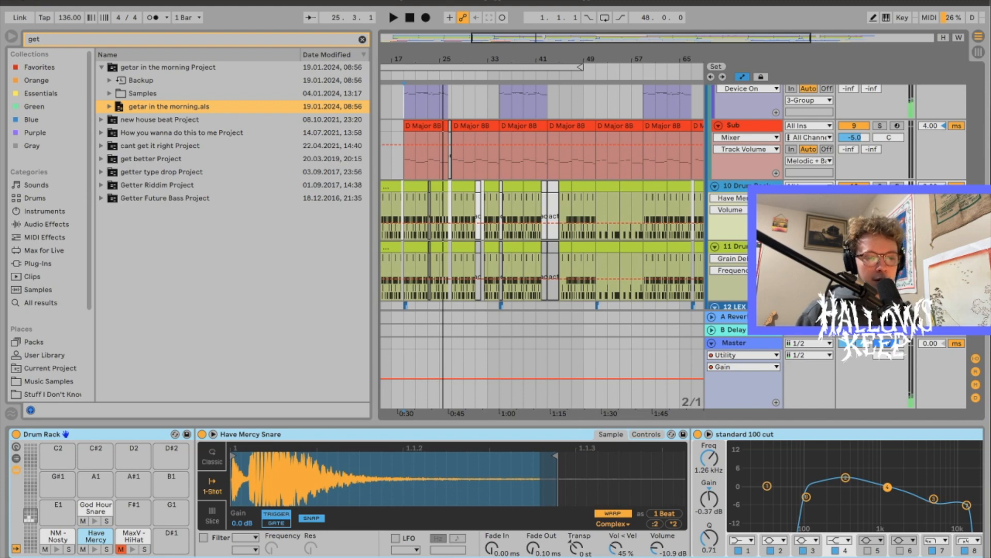
left_click(881, 185)
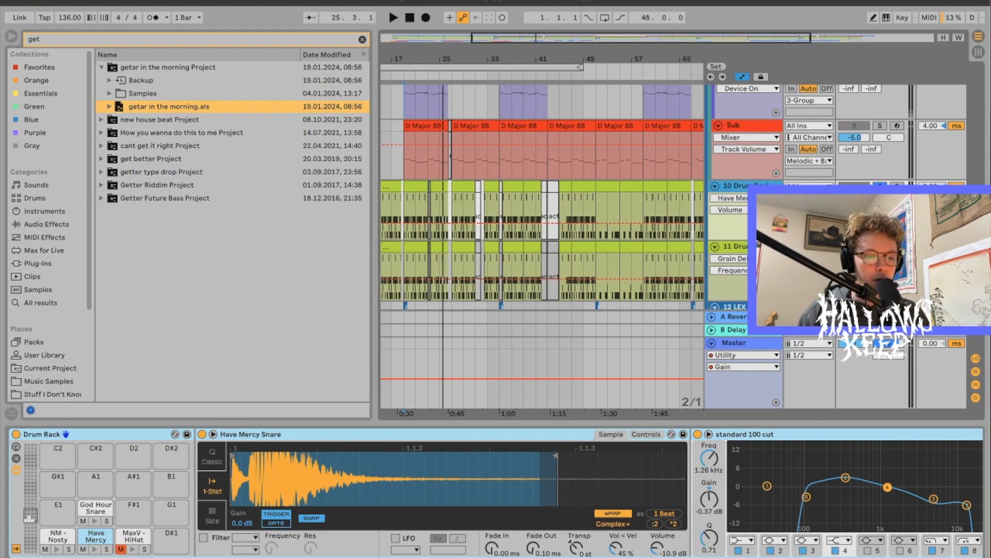
left_click(130, 540)
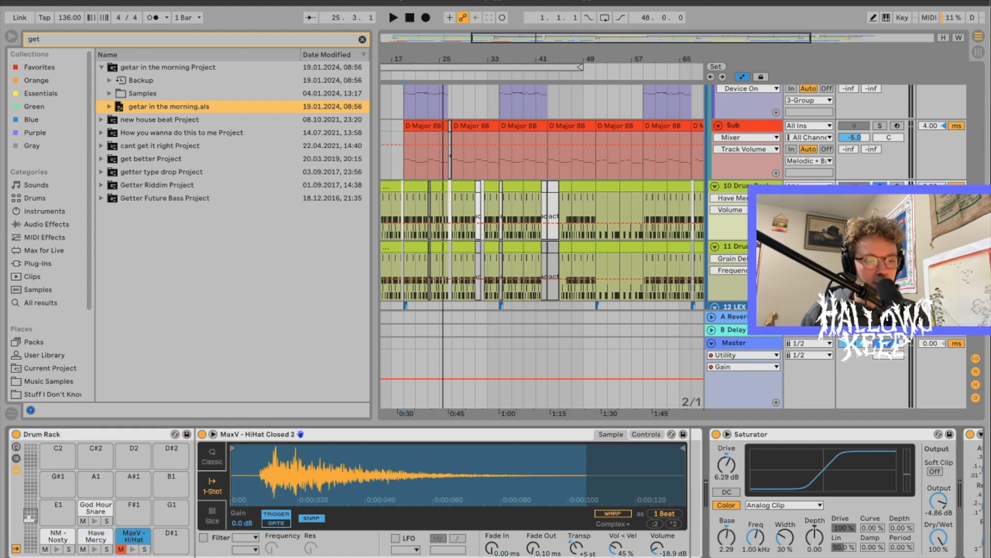
Step: Bring up the 11 Drum Rack track's device chain and look through it
left_click(732, 249)
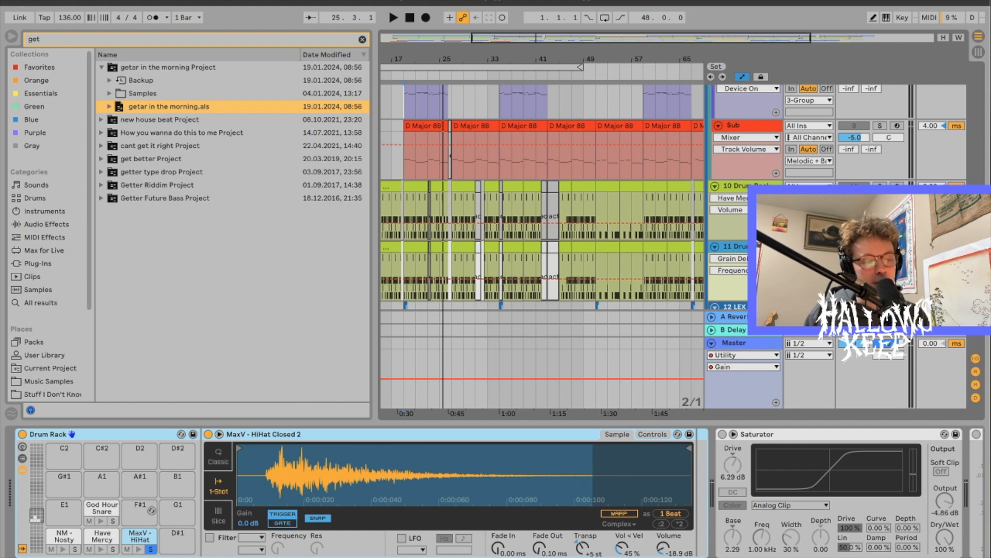
scroll(324, 519, "right", 10)
scroll(326, 520, "left", 10)
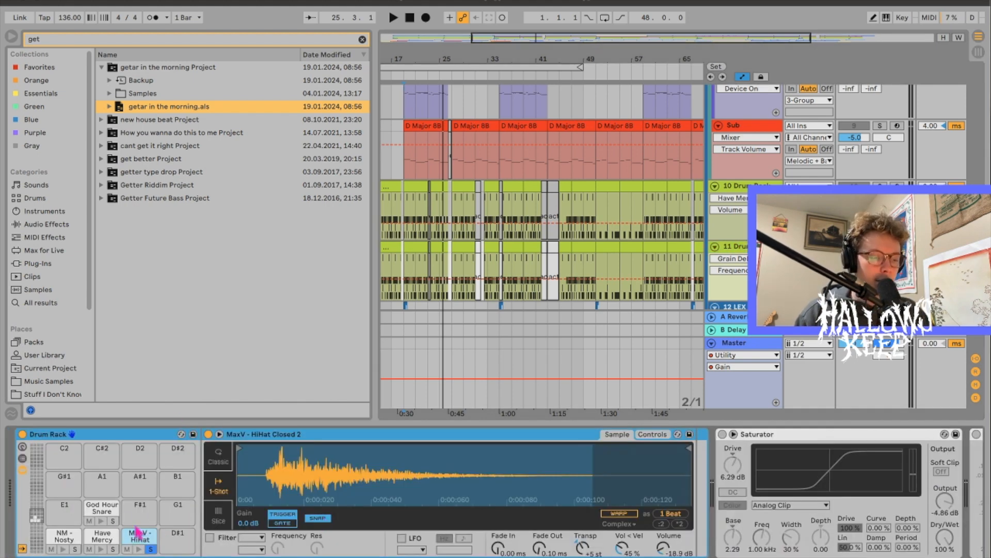
Step: Return to the 10 Drum Rack track and play it soloed from bar 19
left_click(880, 185)
left_click(744, 185)
left_click(406, 209)
key("space")
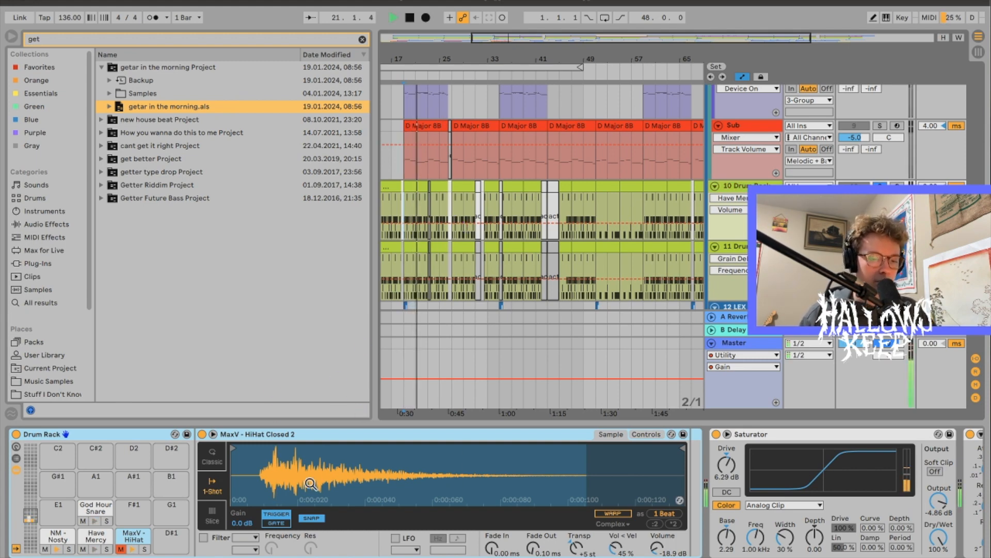
Step: Examine the hi-hat pad's Saturator, Glue Compressor and "standard 100 cut" EQ on the 10 Drum Rack track, and stop playback
scroll(310, 483, "right", 8)
scroll(310, 483, "right", 3)
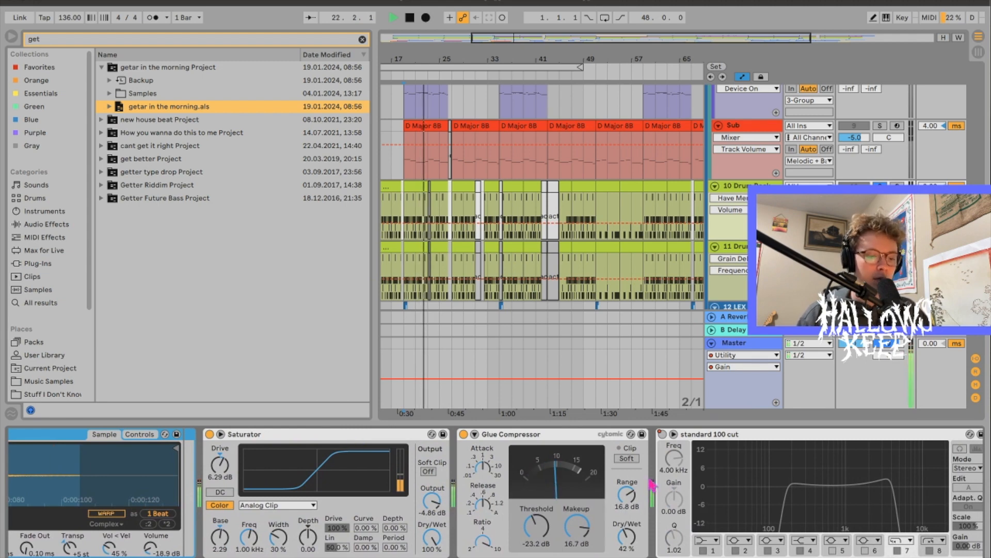
scroll(599, 467, "right", 1)
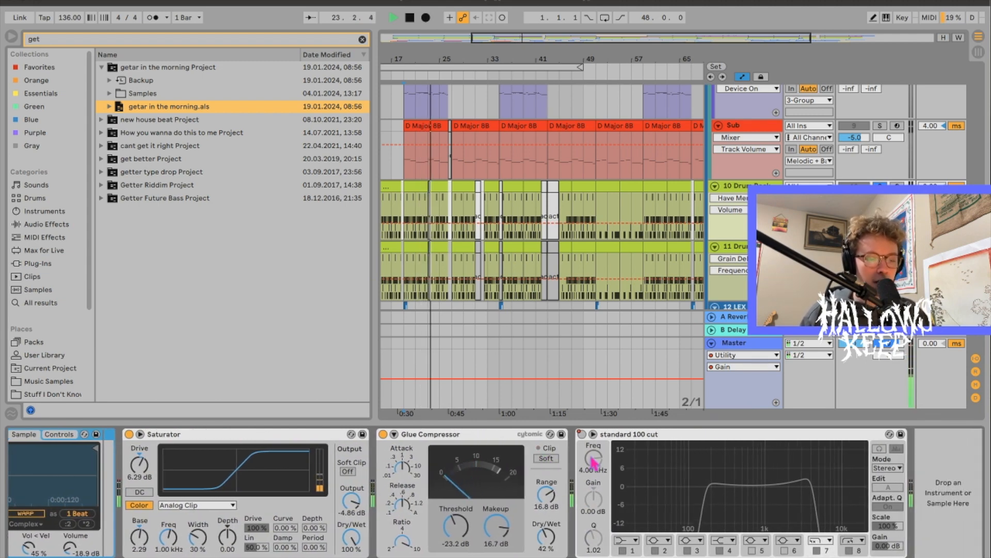
key("space")
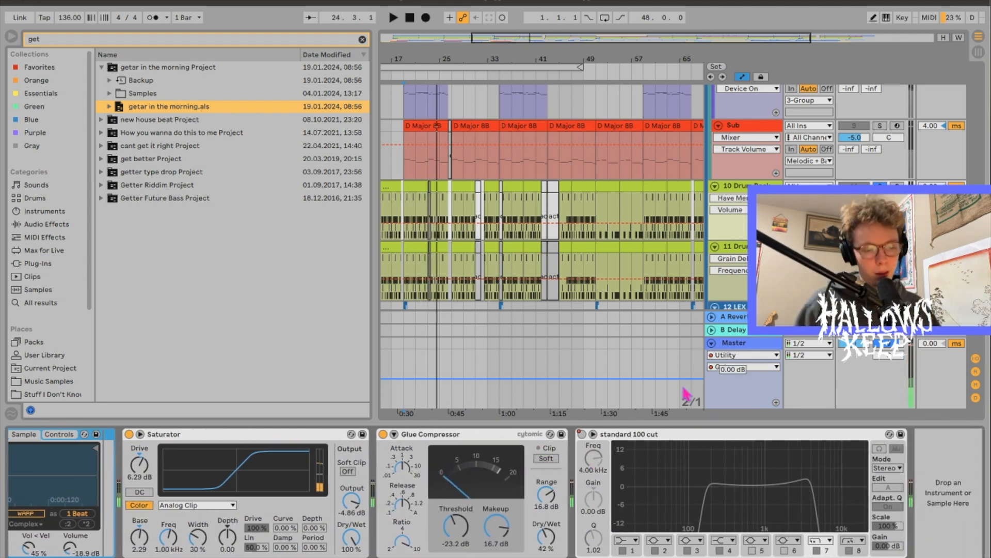
left_click(655, 437)
Step: Examine the 11 Drum Rack track's hi-hat chain, including its two "standard 100 cut" EQs and the Grain Delay
left_click(730, 255)
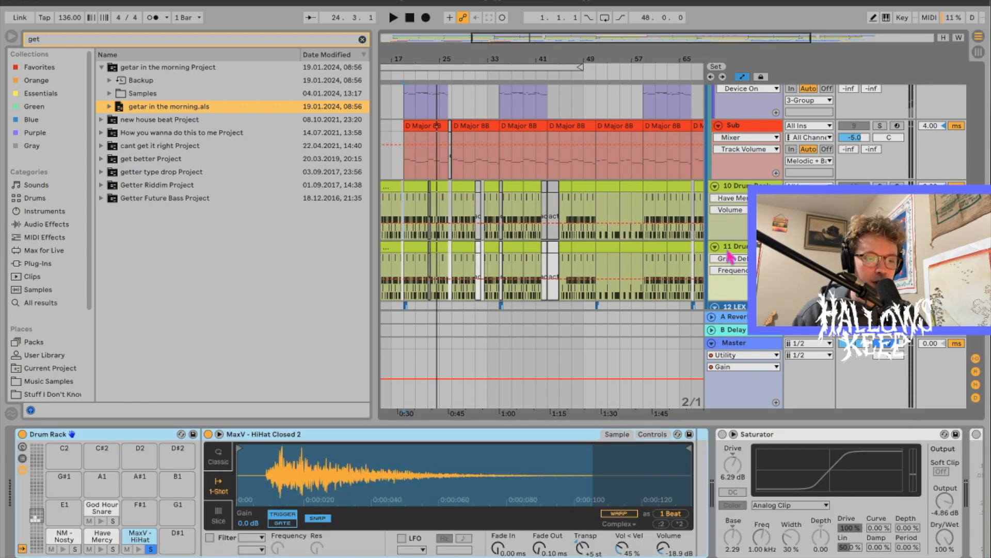
scroll(695, 509, "right", 15)
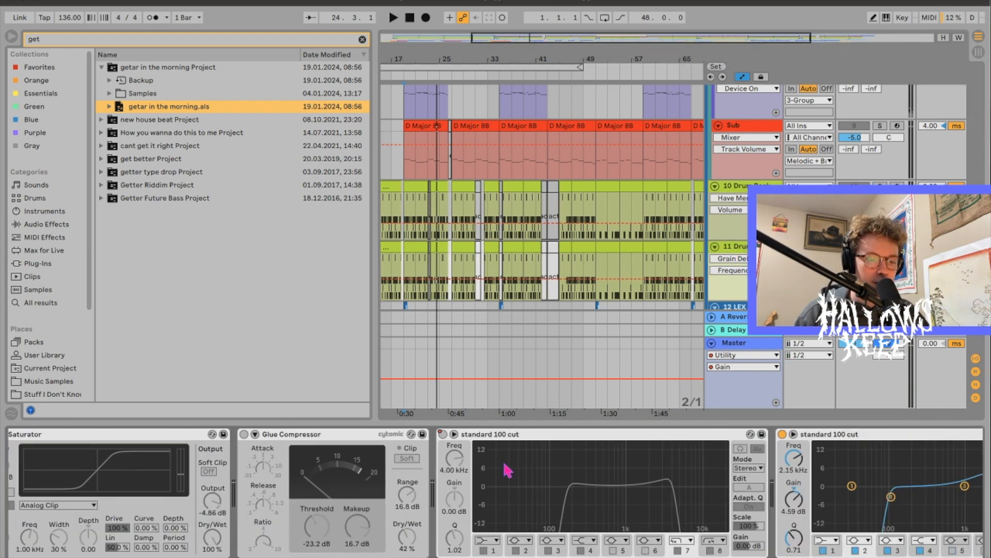
left_click(487, 436)
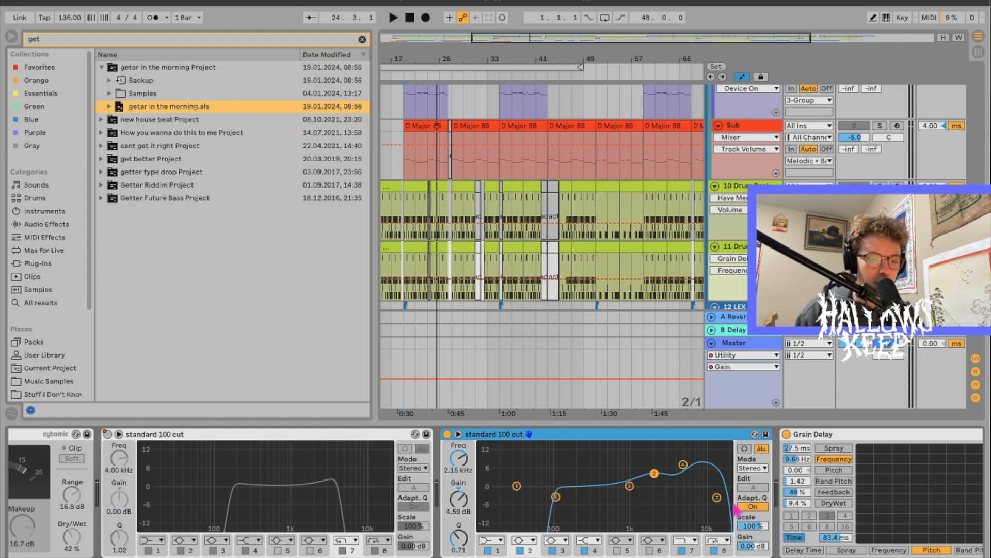
scroll(735, 509, "right", 3)
left_click(696, 444)
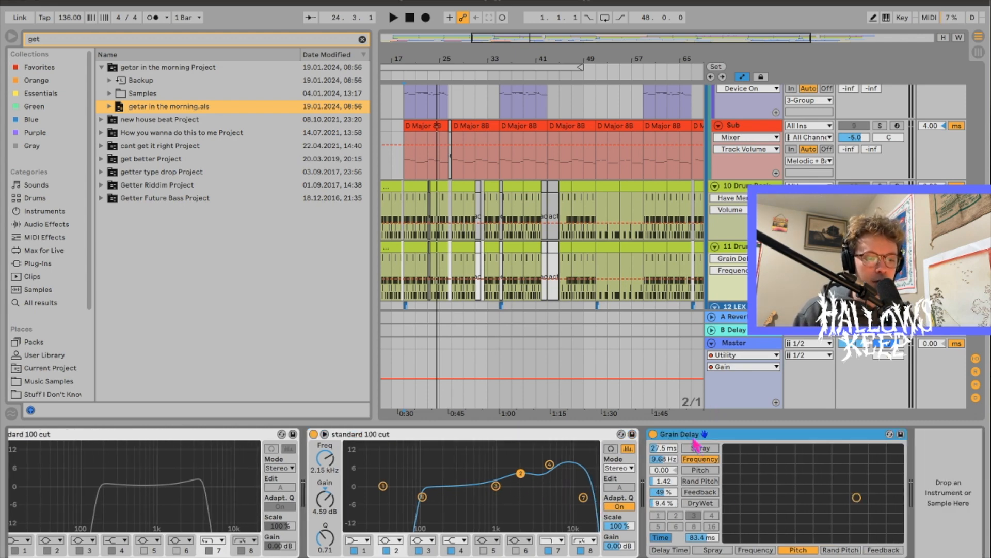
Step: Play the 11 Drum Rack track from bar 19 and compare its sound with Grain Delay bypassed, then re-enable the effect
left_click(406, 263)
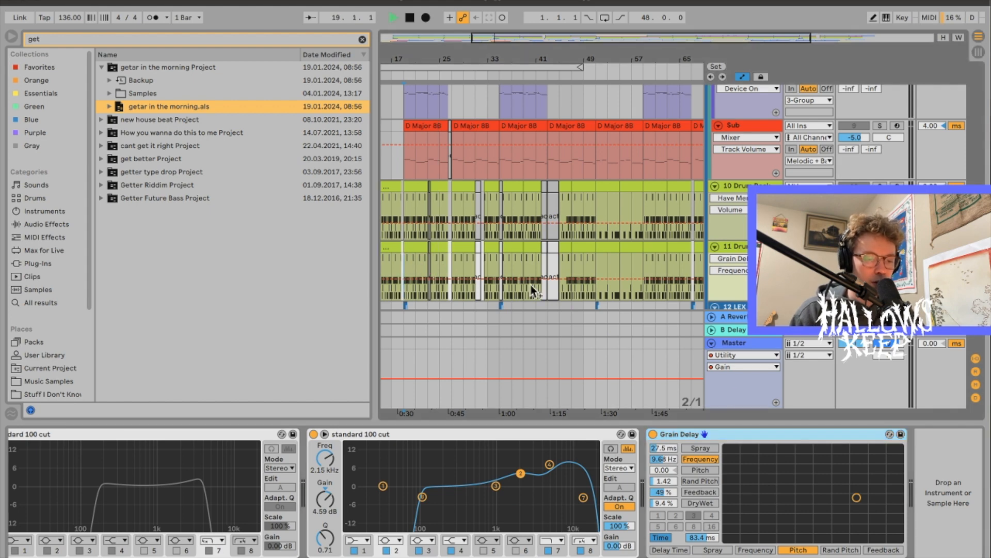
key("space")
left_click(653, 434)
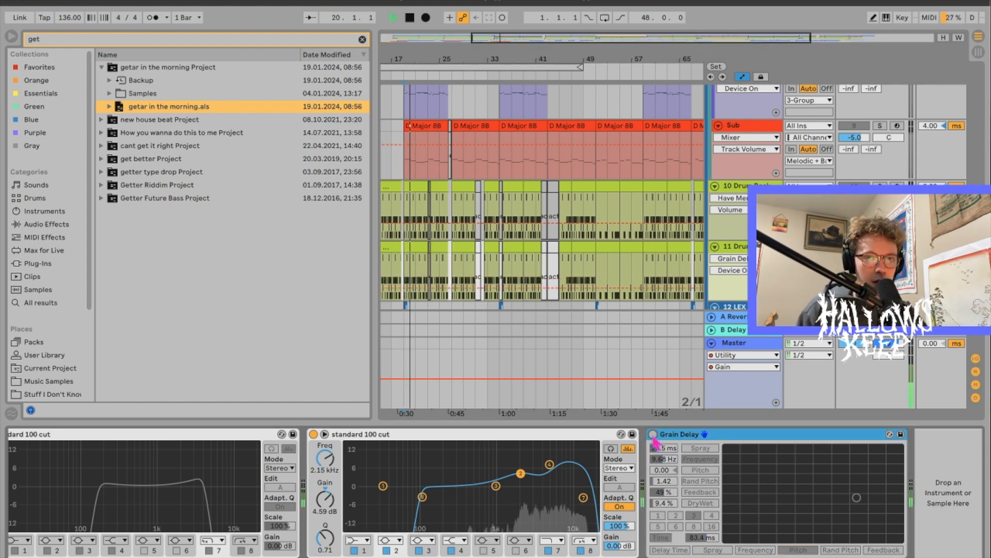
key("space")
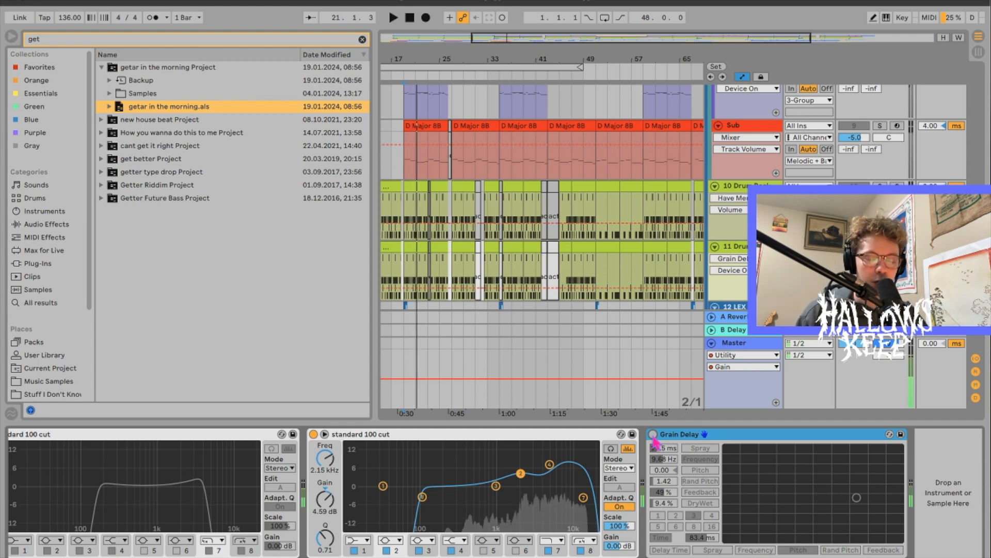
left_click(653, 434)
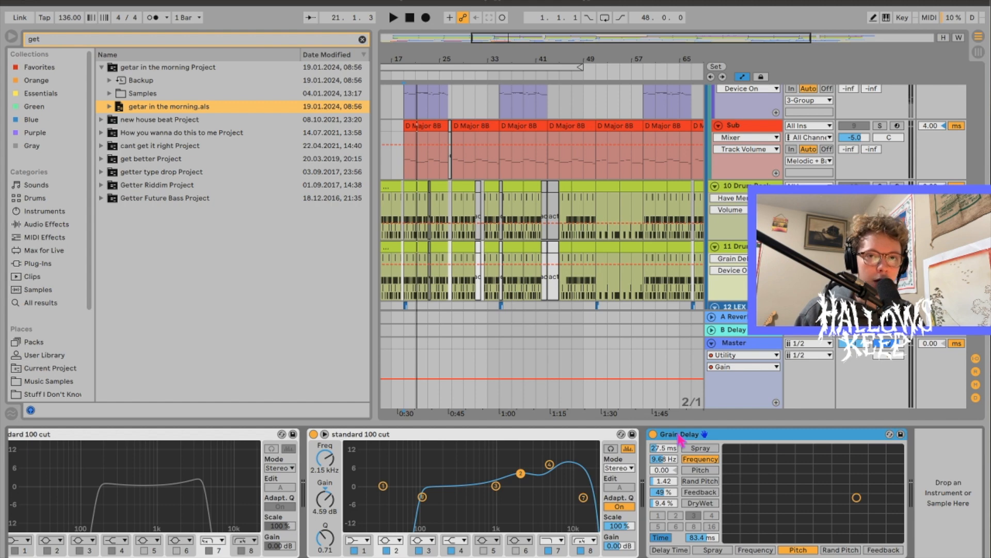
Step: Replay the 11 Drum Rack track, and solo the 12 LEX Hit Crash track and play it from bar 19
left_click(762, 247)
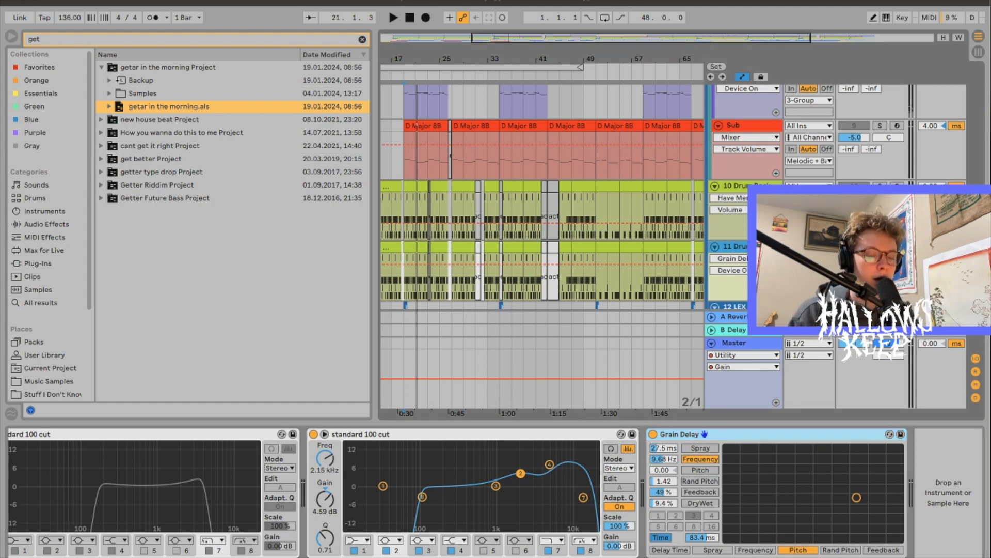
key("space")
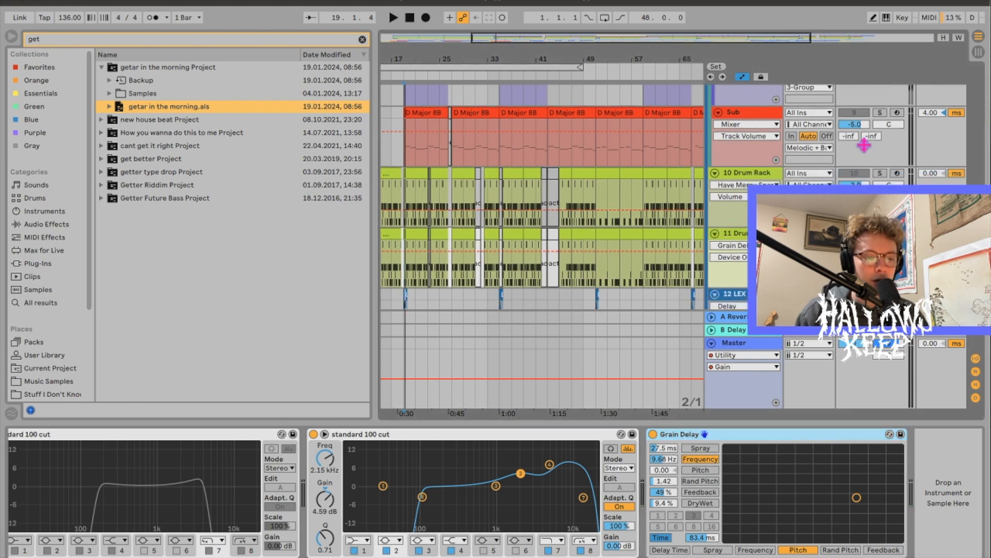
scroll(869, 154, "down", 3)
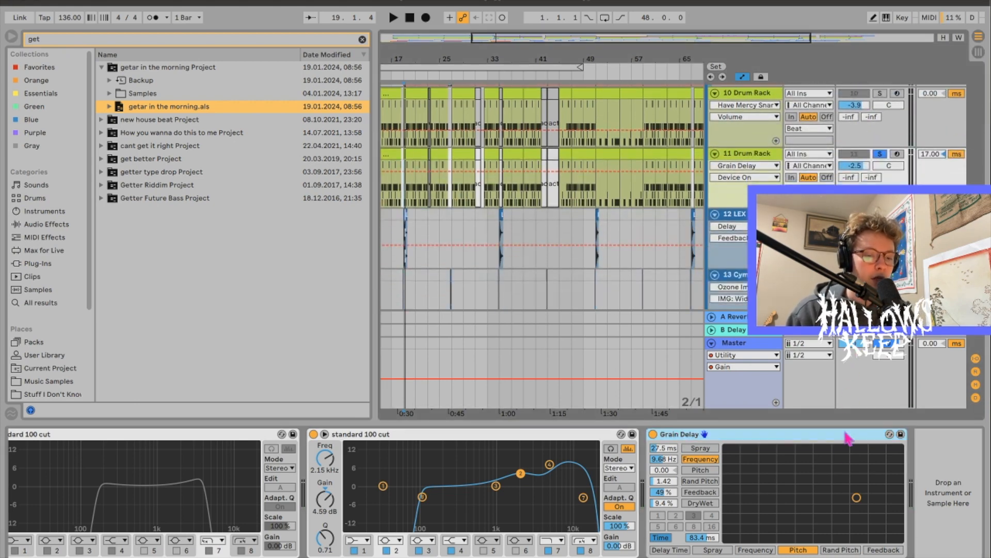
left_click_drag(831, 423, 830, 521)
left_click(747, 168)
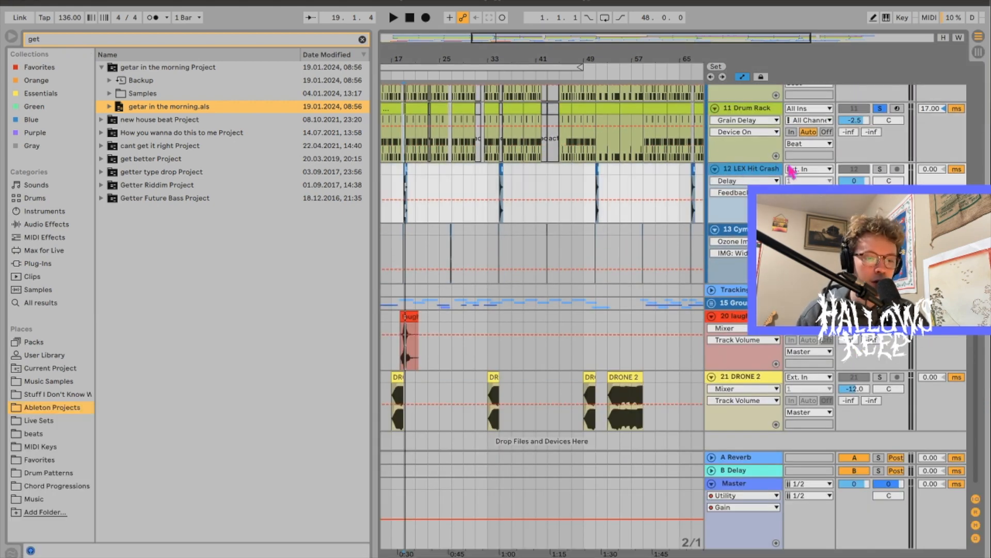
left_click(880, 171)
key("space")
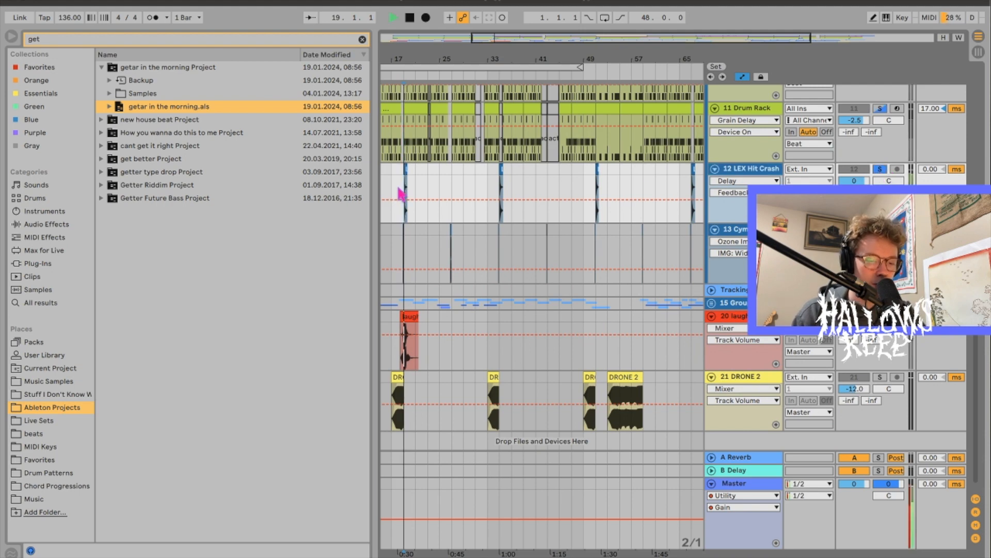
Step: Show the 13 Cymatics track's Ozone Imager and play its clip just before bar 11 soloed
left_click_drag(442, 557, 440, 422)
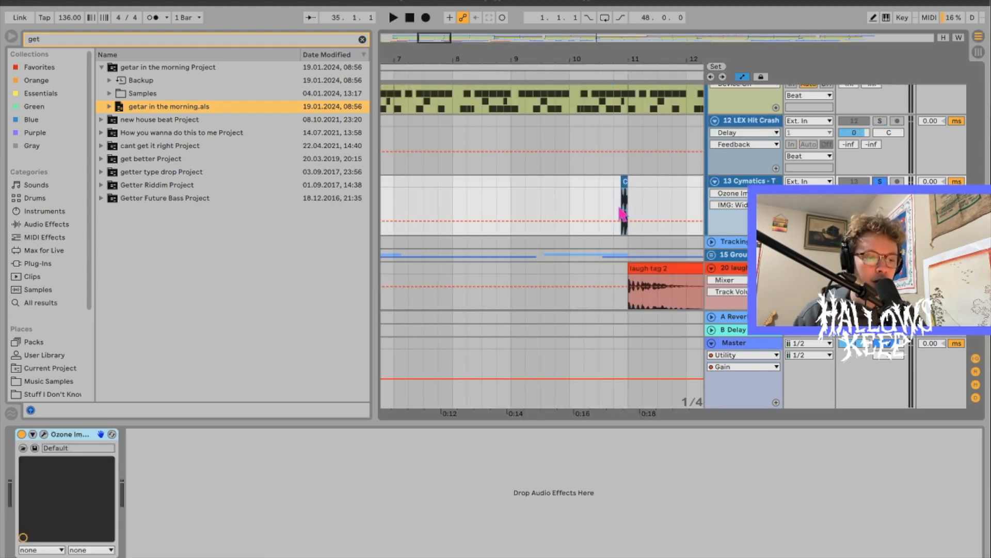
left_click_drag(448, 38, 528, 205)
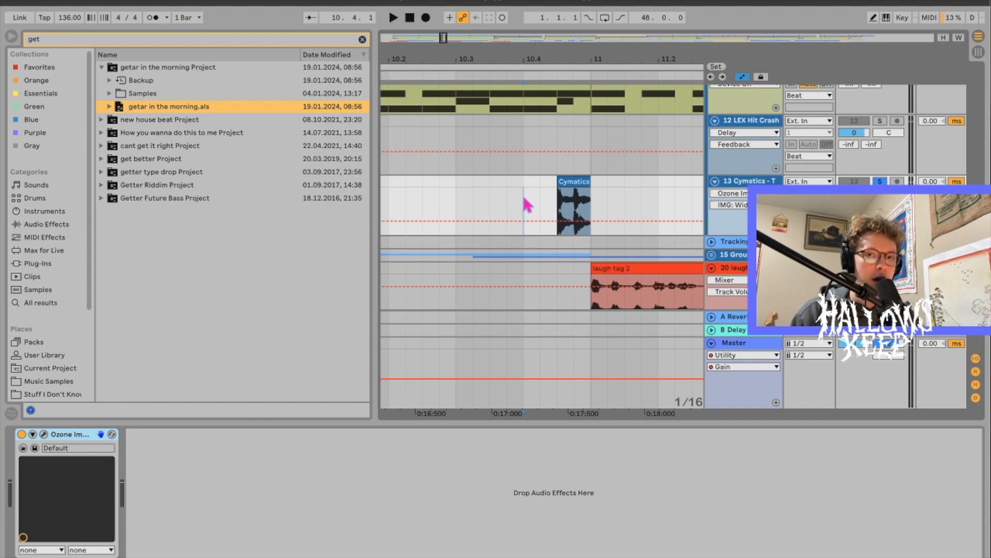
key("space")
Step: Play the 13 Cymatics clip in the full mix, starting one bar before bar 11
left_click(511, 208)
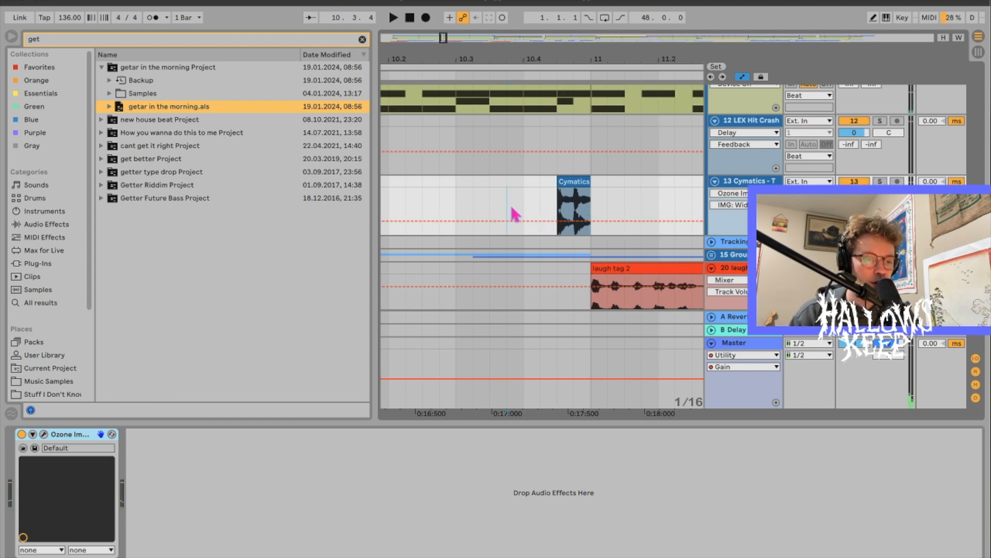
key("minus")
key("minus")
key("minus")
left_click(510, 206)
key("space")
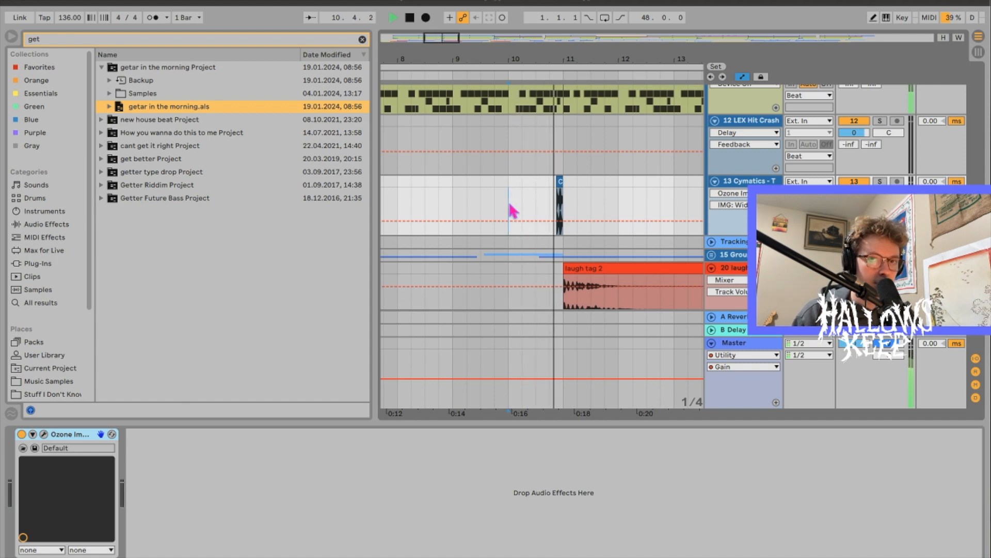
Step: Hide the automation lanes, solo the 21 DRONE 2 track and select its first clip
key("a")
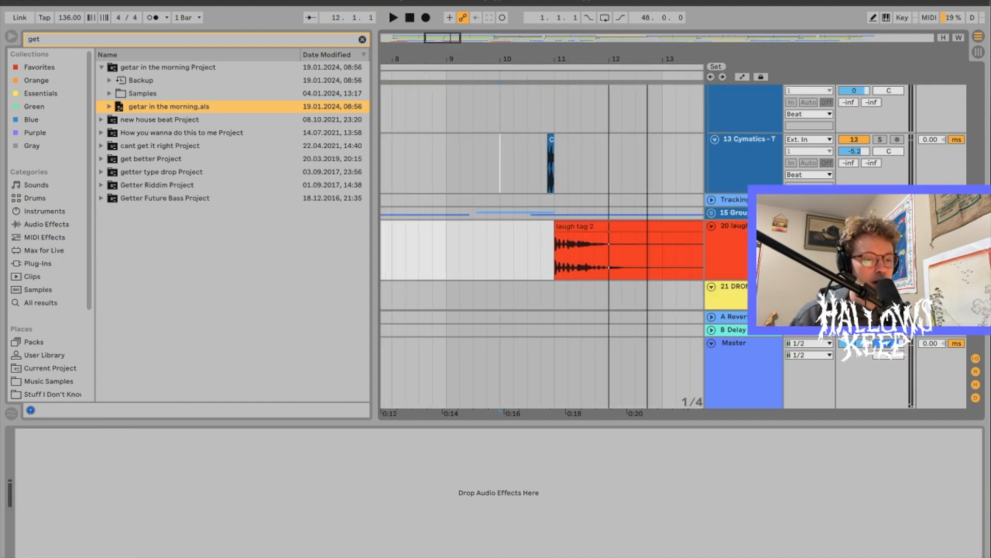
left_click_drag(455, 41, 842, 43)
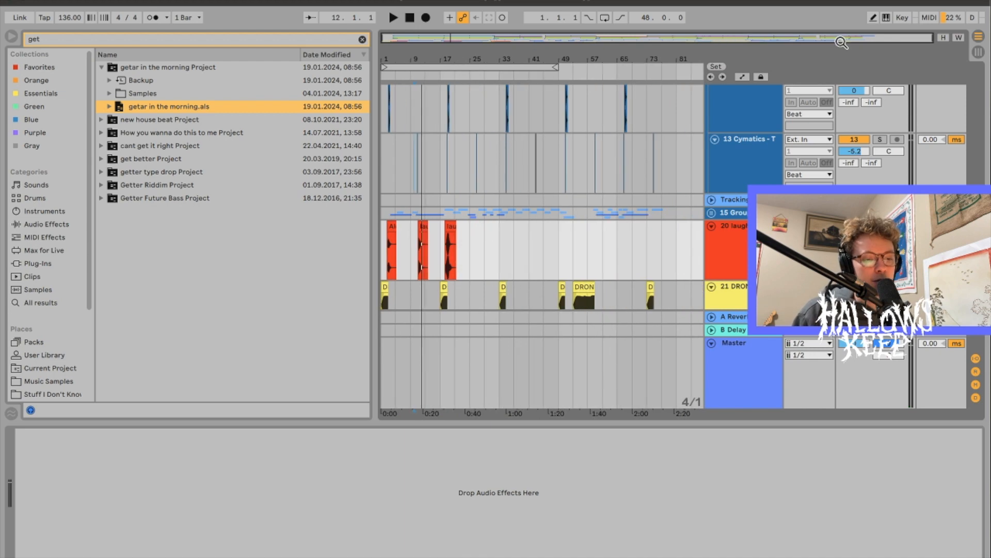
scroll(387, 247, "down", 3)
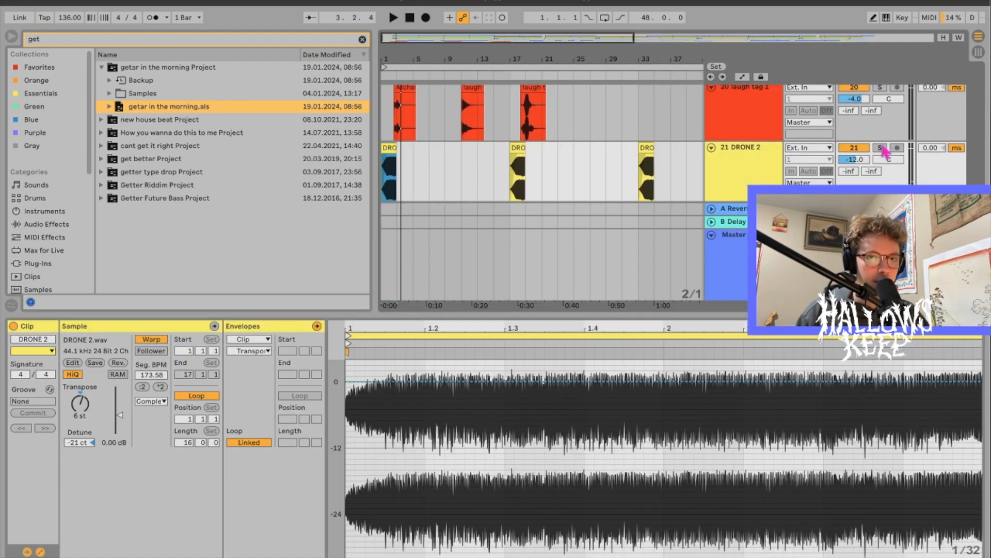
left_click(881, 149)
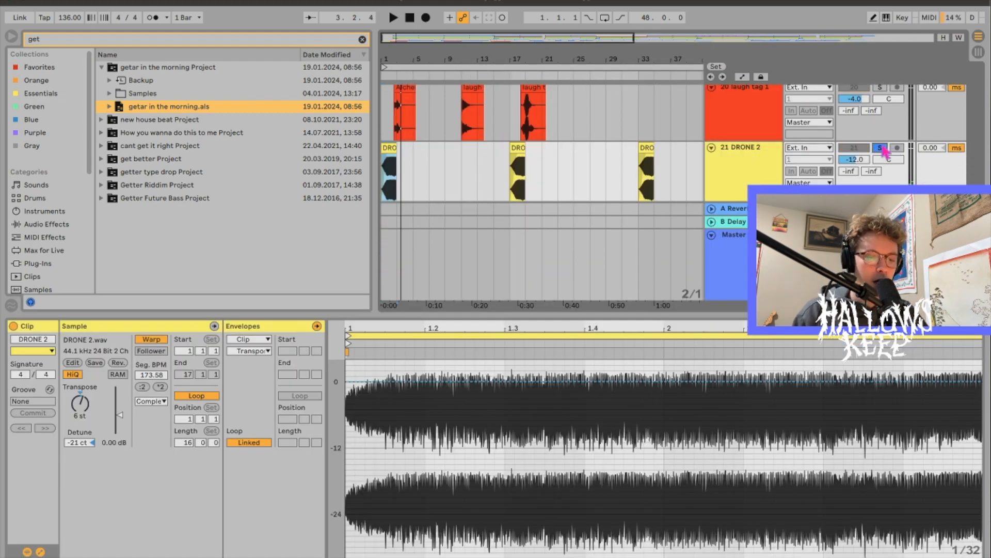
left_click(757, 175)
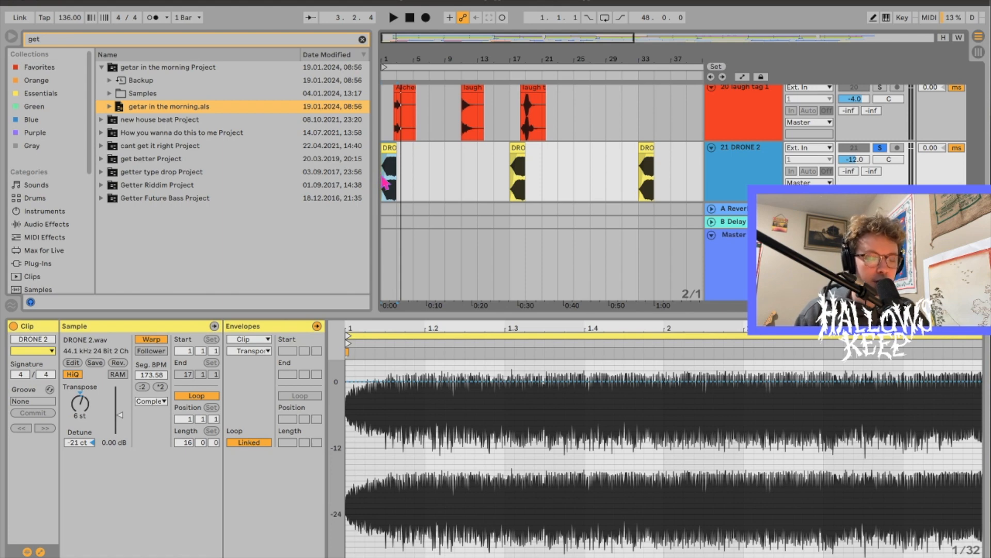
left_click(386, 185)
Step: Try adding a breakpoint to the DRONE 2 clip's transposition envelope, and undo the edit
scroll(627, 199, "up", 5)
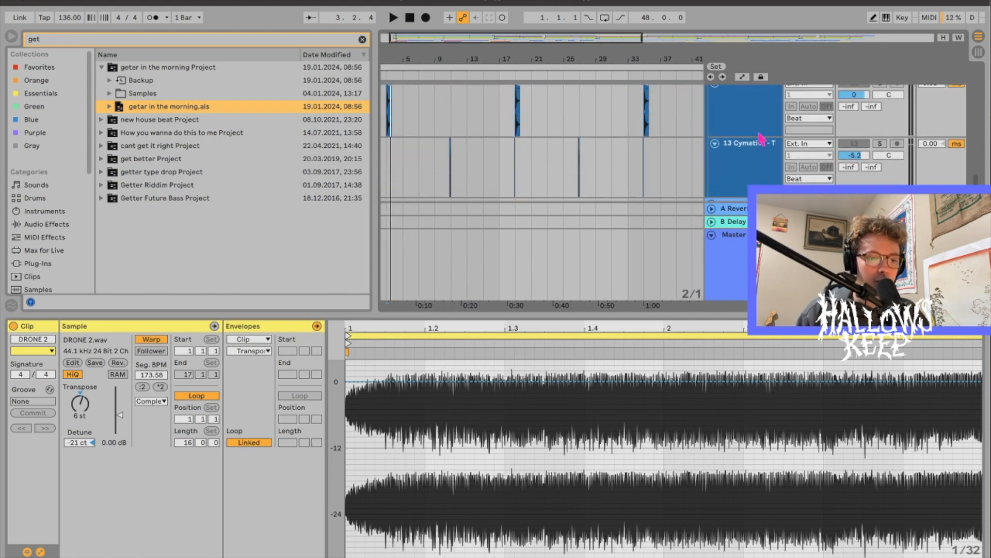
left_click(979, 556)
left_click_drag(391, 37, 391, 155)
double_click(458, 371)
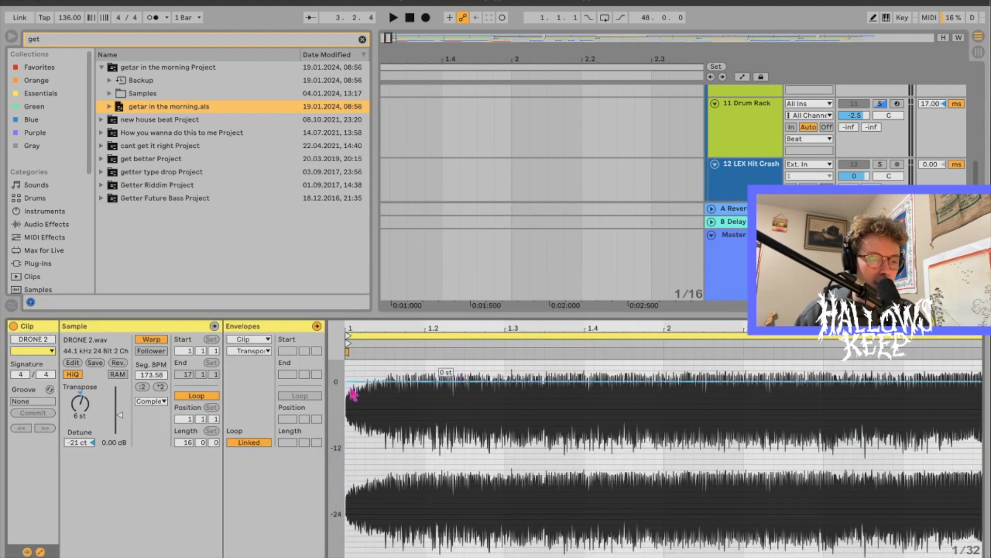
left_click(235, 351)
left_click(234, 353)
scroll(395, 425, "up", 2)
left_click(598, 401)
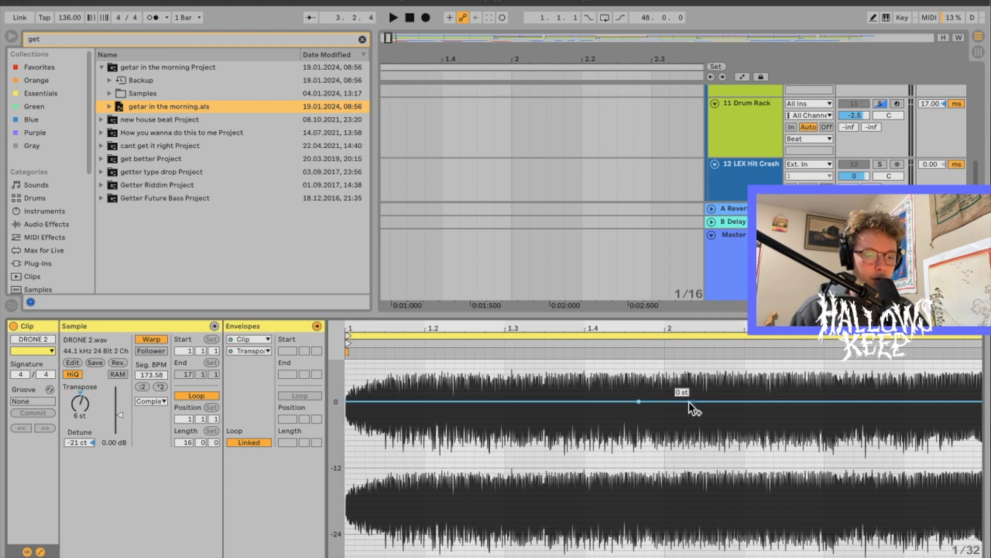
key("super+z")
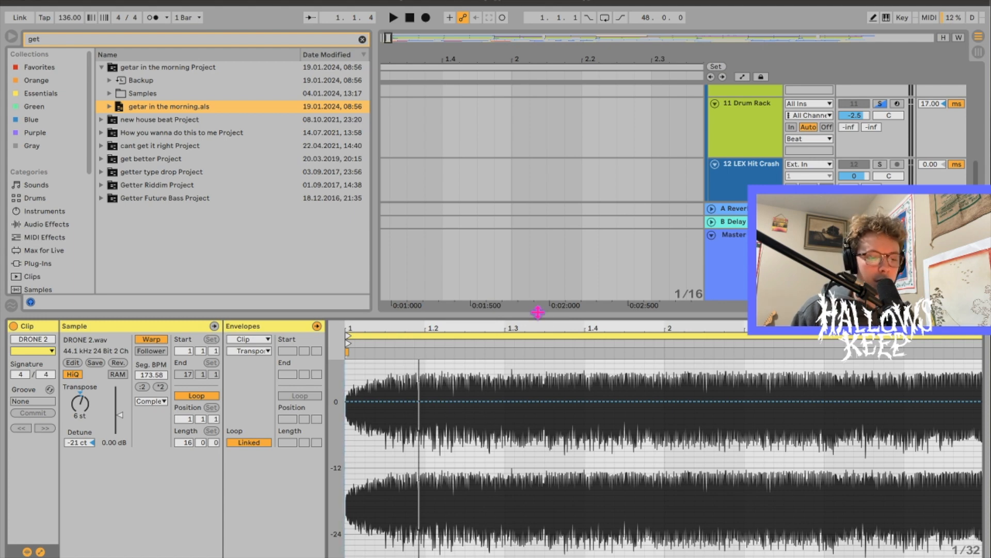
Step: Examine the first DRONE 2 clip's fade-in in the arrangement and its sample settings
key("super+alt+l")
scroll(444, 343, "left", 1)
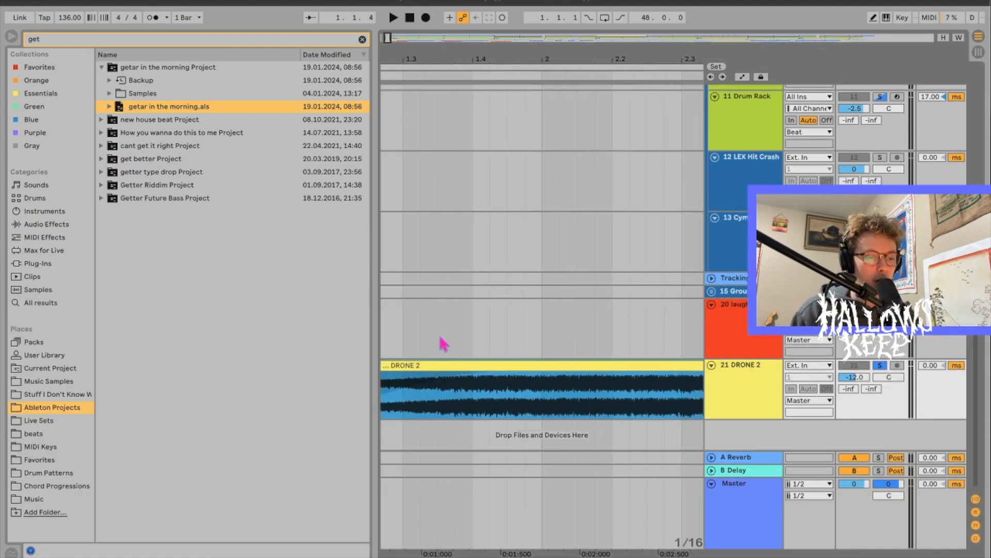
double_click(437, 365)
scroll(519, 265, "left", 3)
scroll(474, 224, "down", 5)
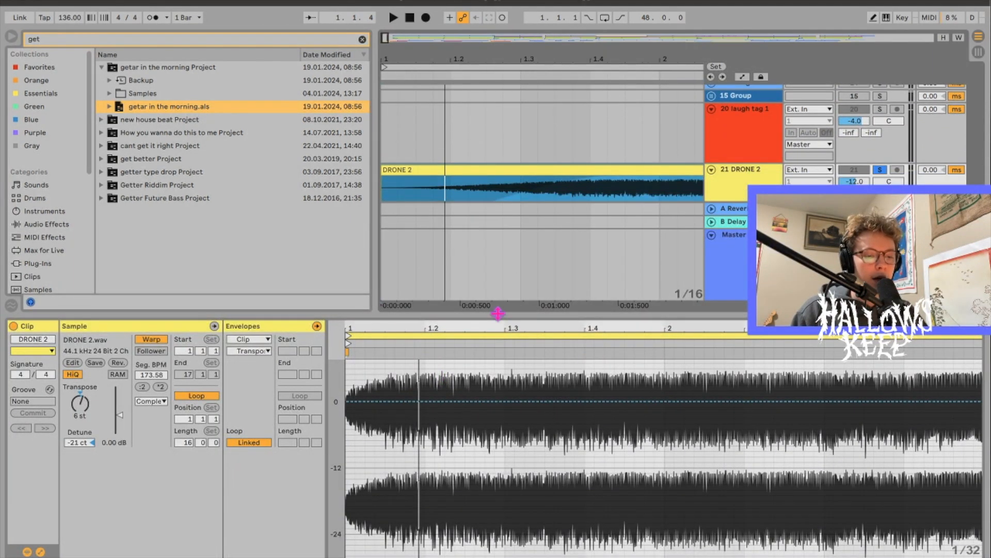
key("super+alt+l")
Step: Play the soloed 21 DRONE 2 track from the start of the song
left_click_drag(386, 40, 395, 137)
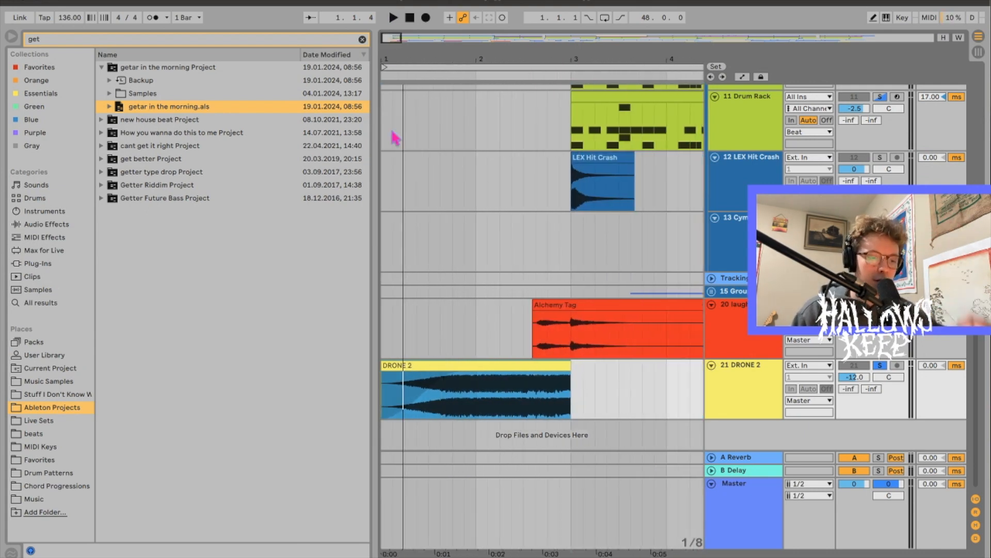
left_click(387, 352)
key("space")
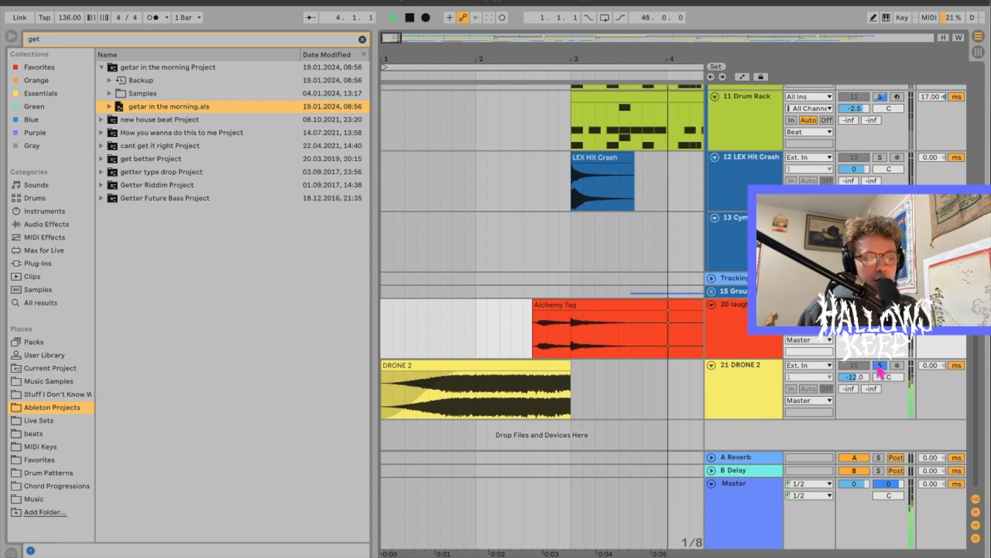
left_click(732, 408)
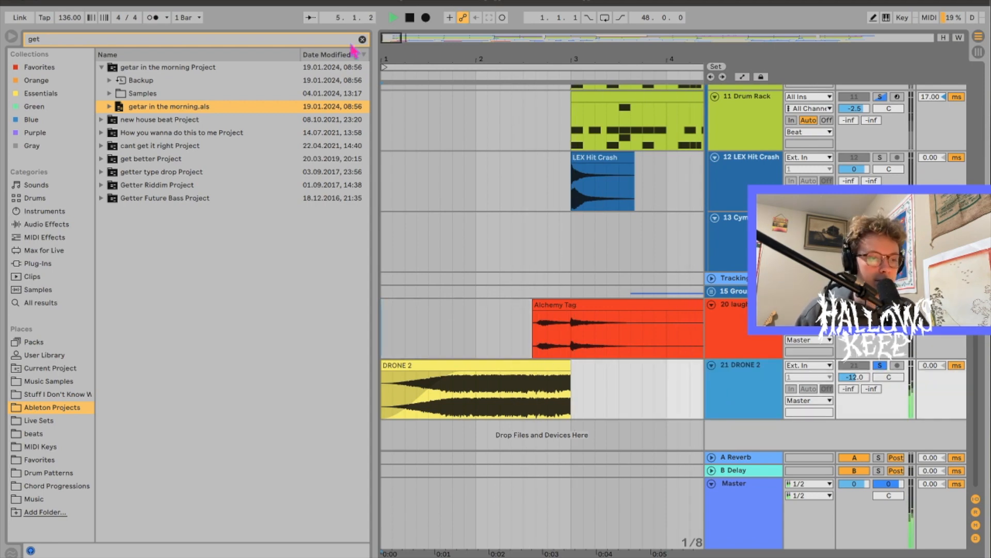
Step: Stop playback, and play the longer DRONE 2 clip from bar 53 with the whole arrangement in view
double_click(394, 36)
key("space")
left_click(572, 402)
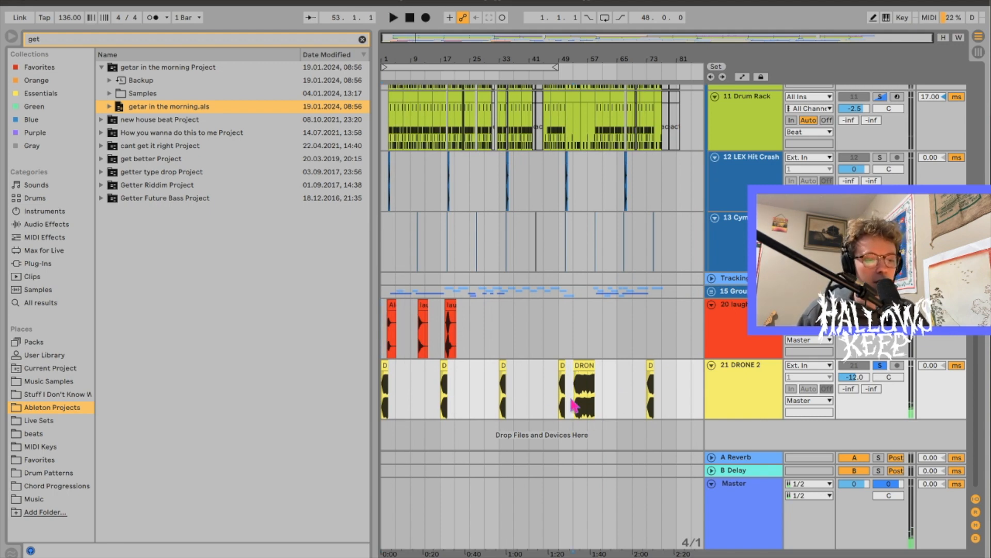
key("space")
Step: Return to the Melodic + Bass group at the beginning of the arrangement and play it soloed from bar 3
left_click_drag(592, 59, 592, 98)
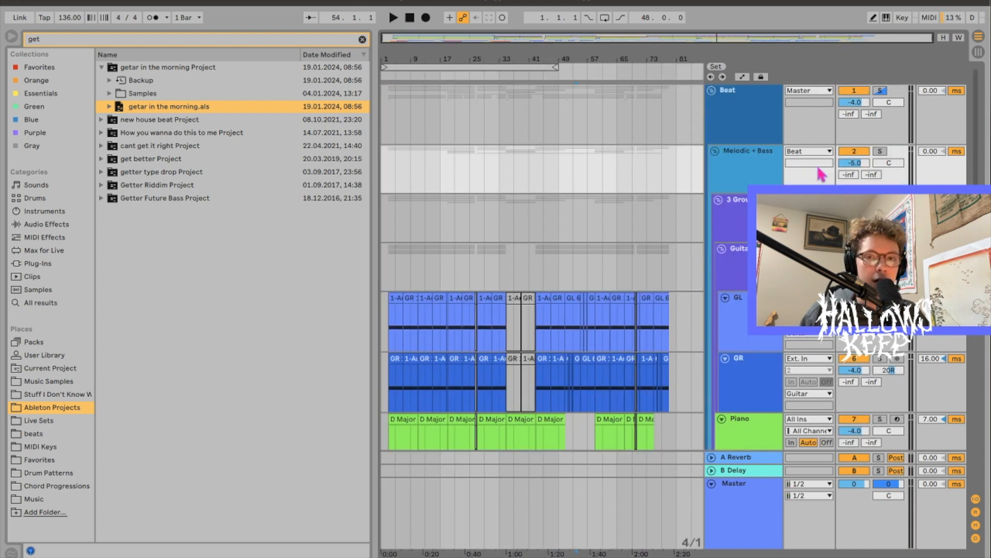
scroll(410, 162, "down", 3)
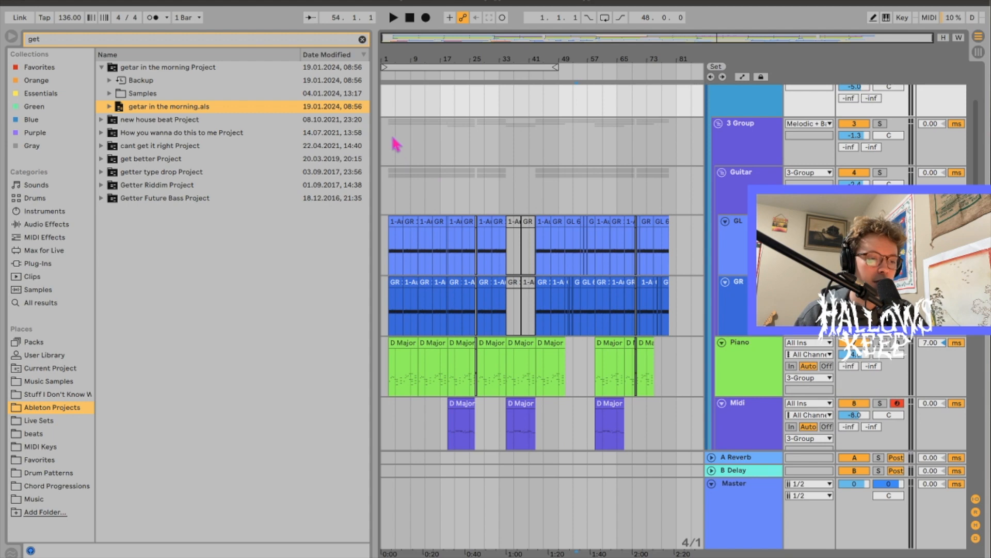
left_click_drag(390, 36, 390, 240)
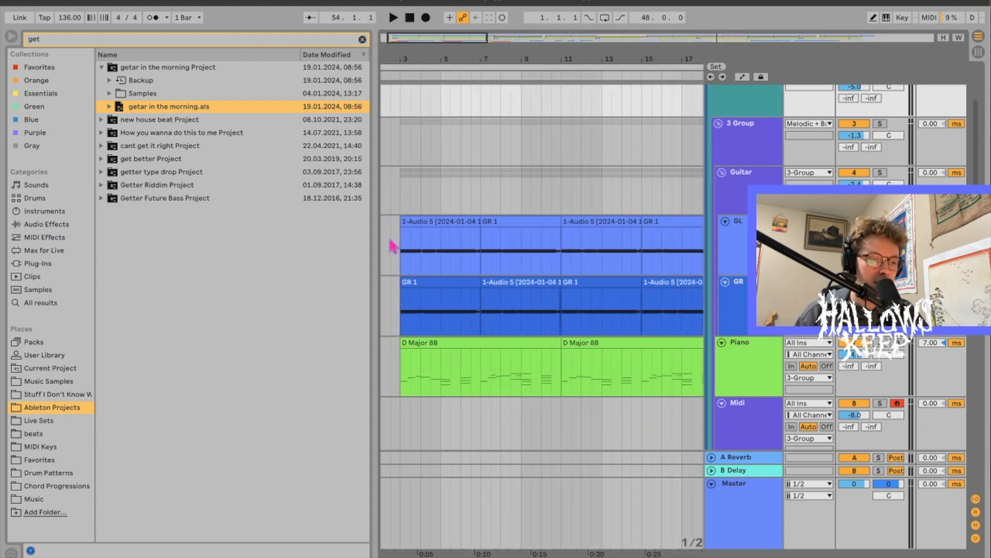
left_click(402, 203)
key("space")
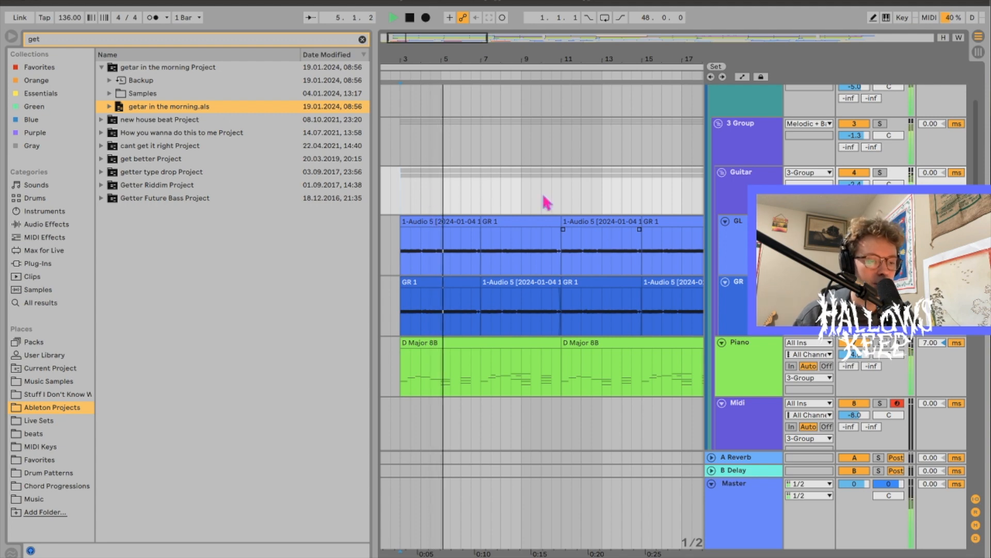
left_click_drag(465, 38, 465, 4)
scroll(577, 223, "down", 2)
scroll(580, 223, "down", 1)
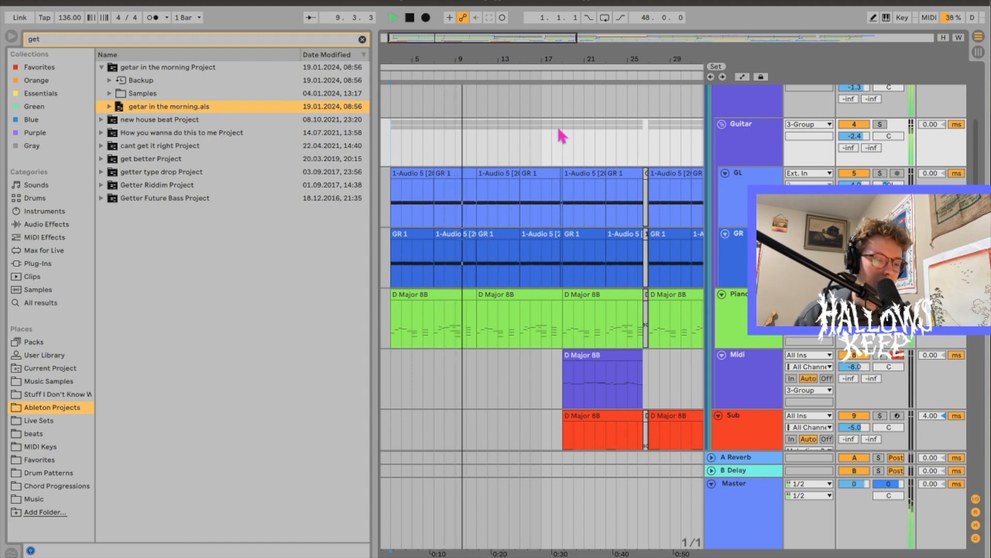
Step: Play the soloed Melodic + Bass group from bar 19, where the Midi and Sub tracks enter
left_click(563, 146)
scroll(578, 173, "down", 3)
left_click(569, 315)
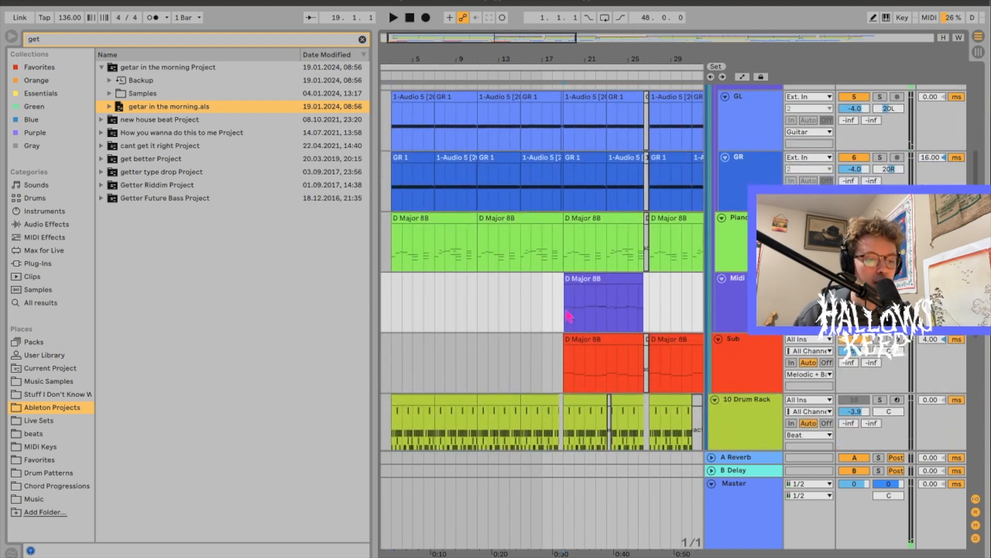
key("space")
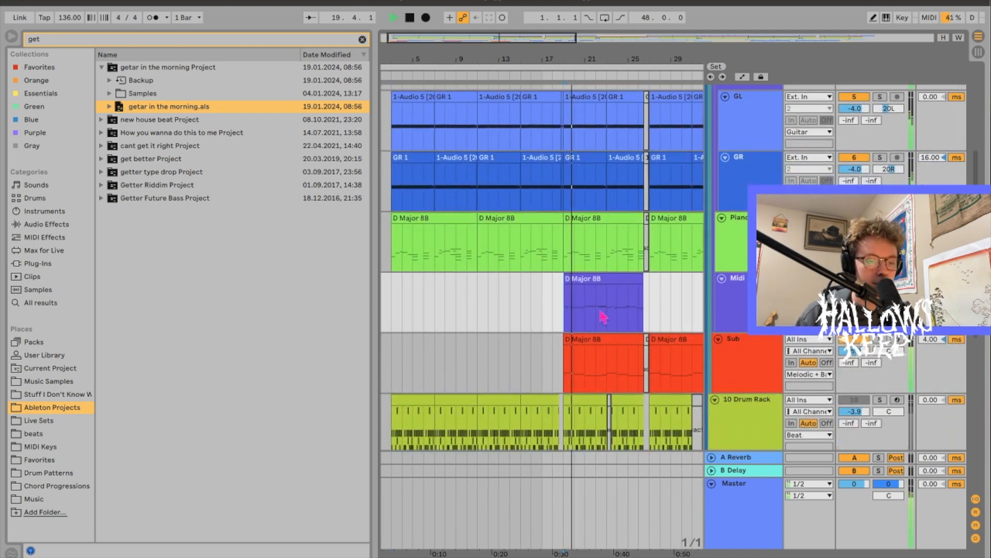
Step: Group the 10 and 11 Drum Rack tracks and play the grouped drums from bar 19
scroll(604, 317, "up", 2)
scroll(568, 268, "up", 4)
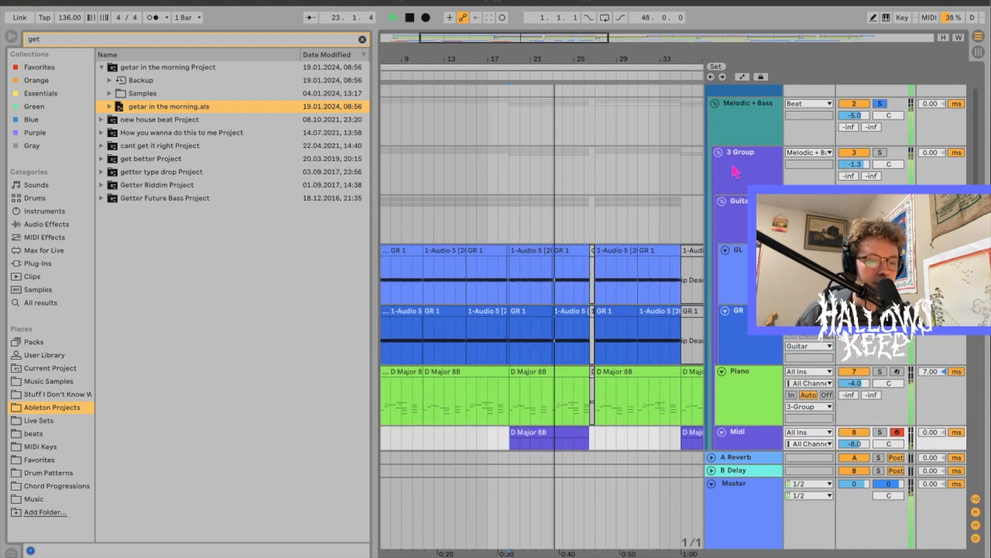
scroll(733, 168, "down", 1)
scroll(735, 170, "down", 12)
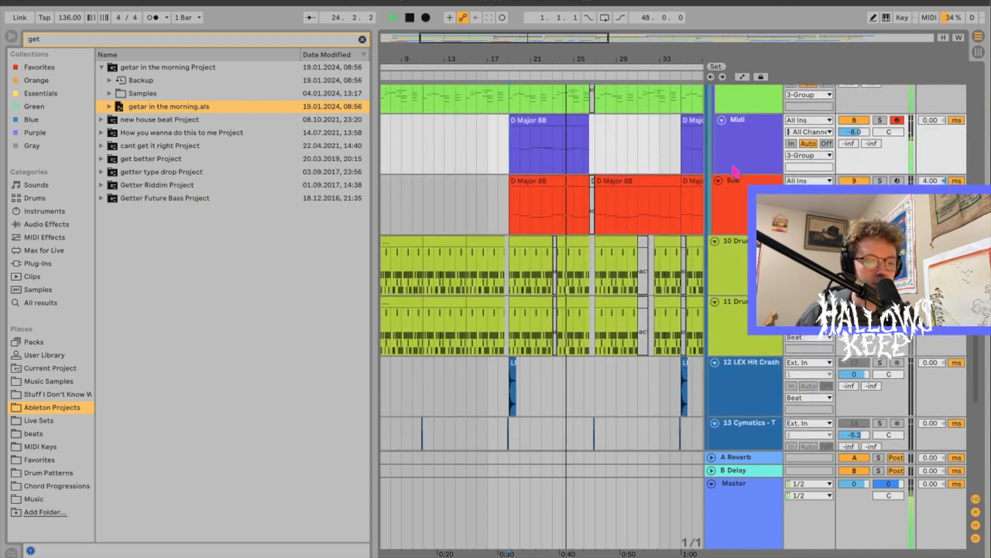
key("space")
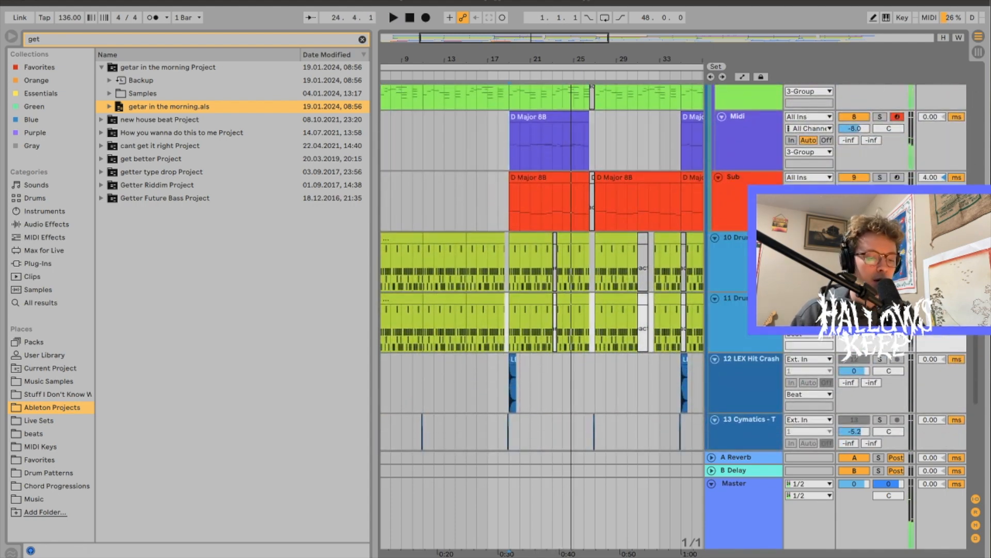
key("ctrl+g")
key("space")
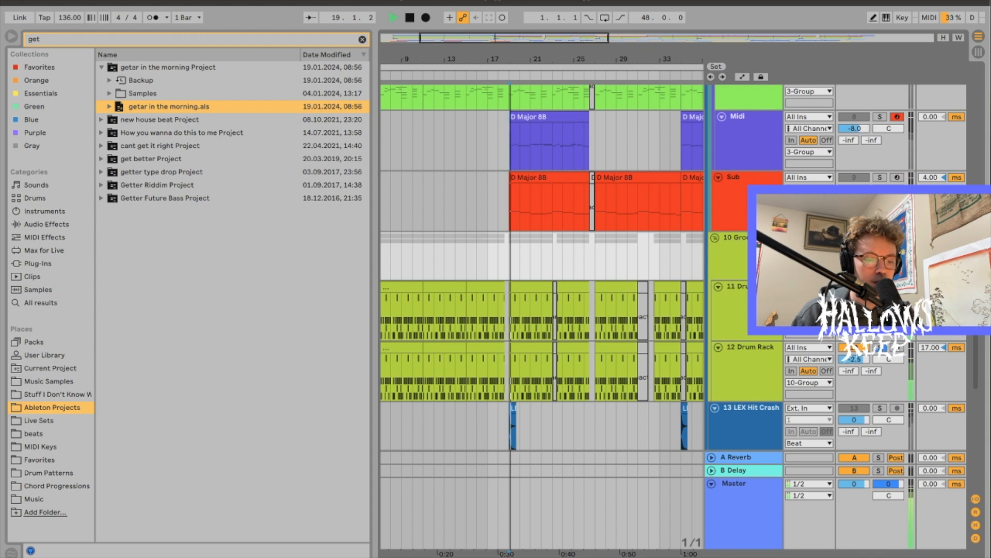